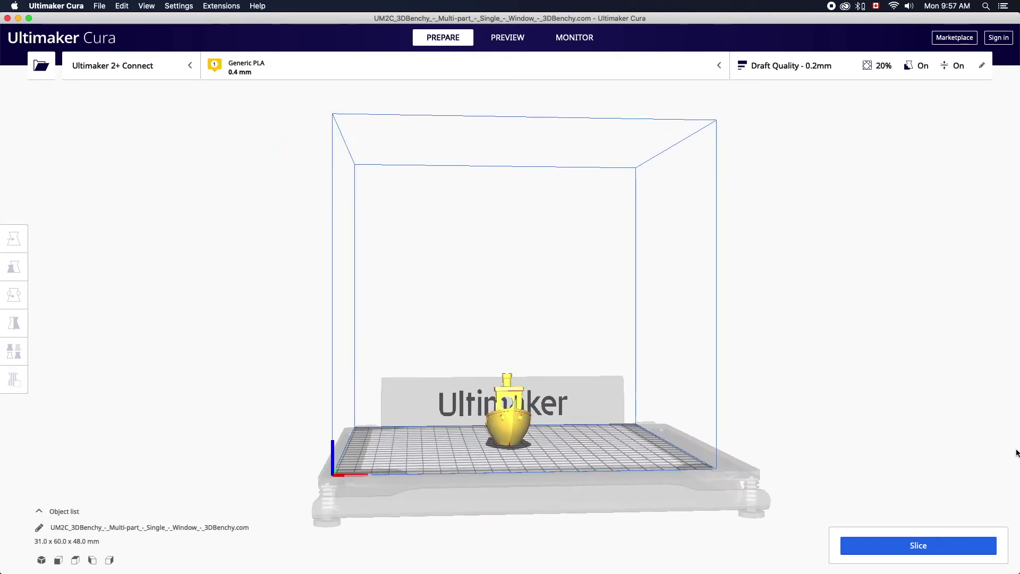
# Orbit the view around the 3DBenchy with the arrow keys to inspect it from several sides.
pyautogui.press('Right')
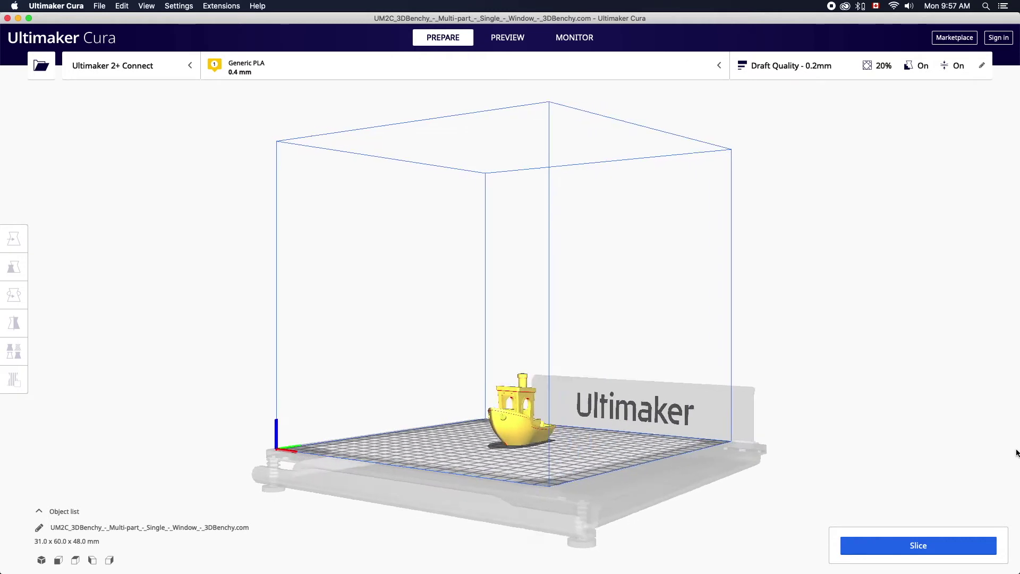
pyautogui.press('Right')
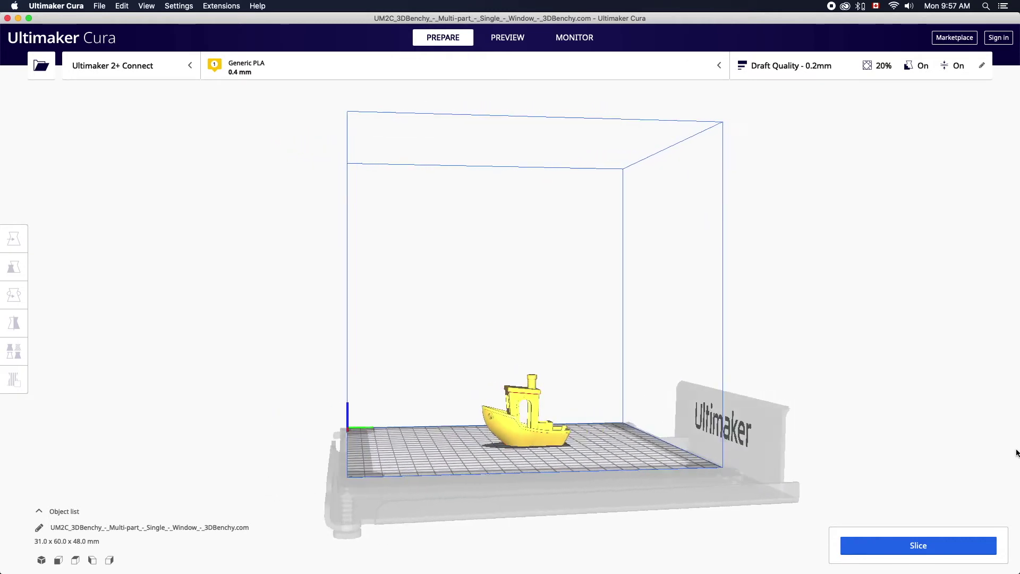
pyautogui.press('Right')
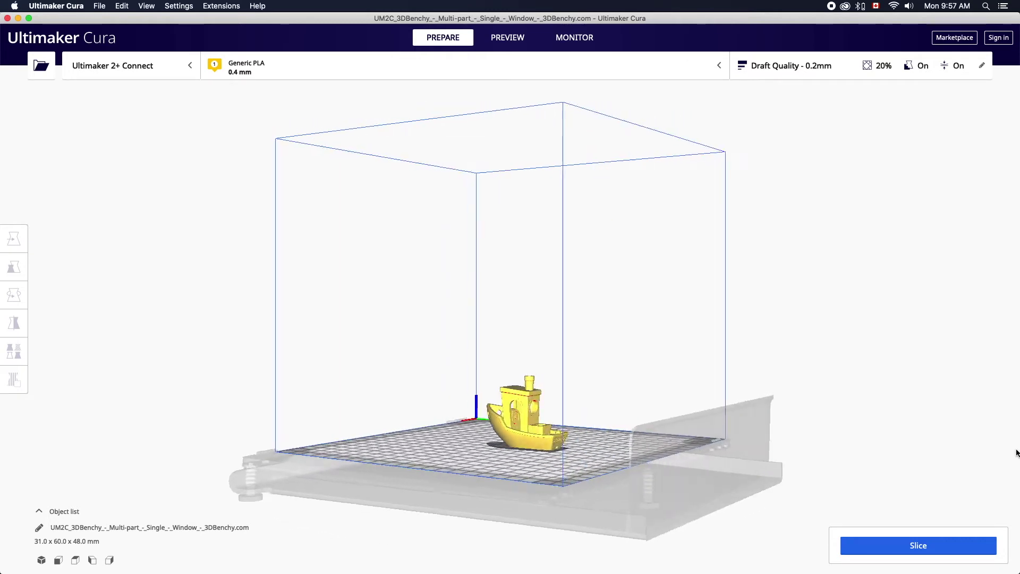
pyautogui.press('Right')
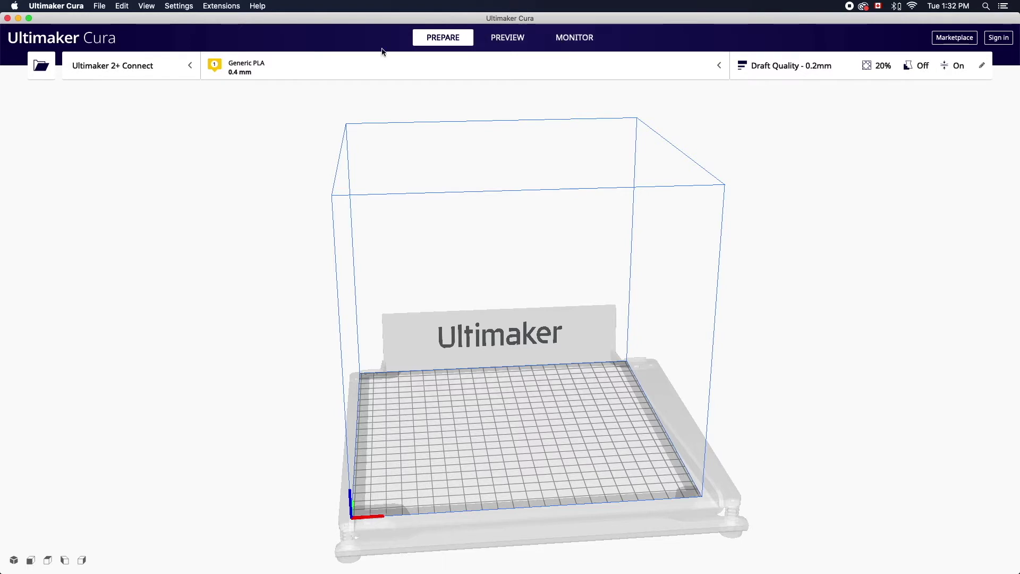
# Review the printer list and the PLA, 0.4 mm nozzle settings, then browse to the Tie_Fighter folder.
pyautogui.click(188, 71)
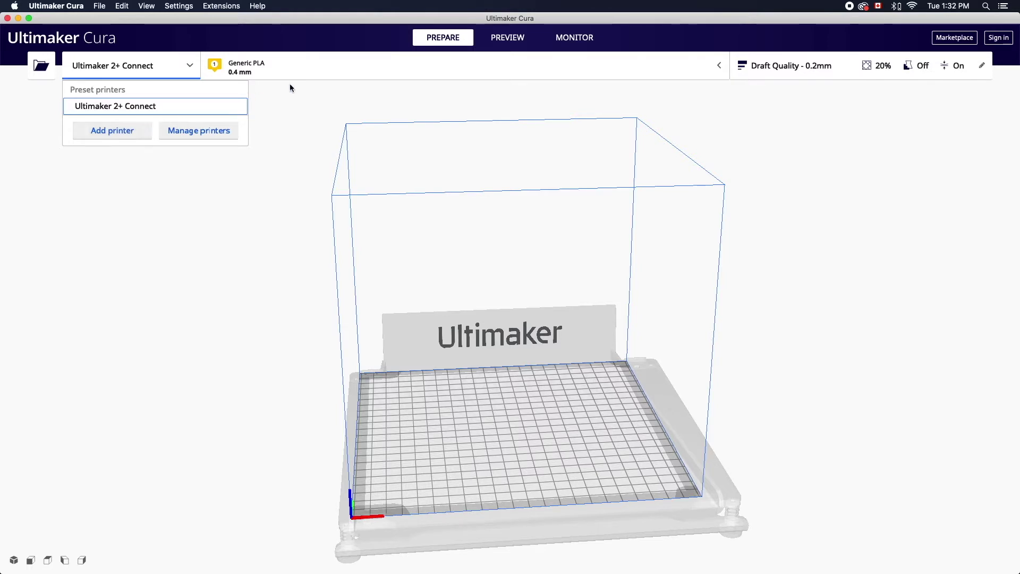
pyautogui.click(431, 69)
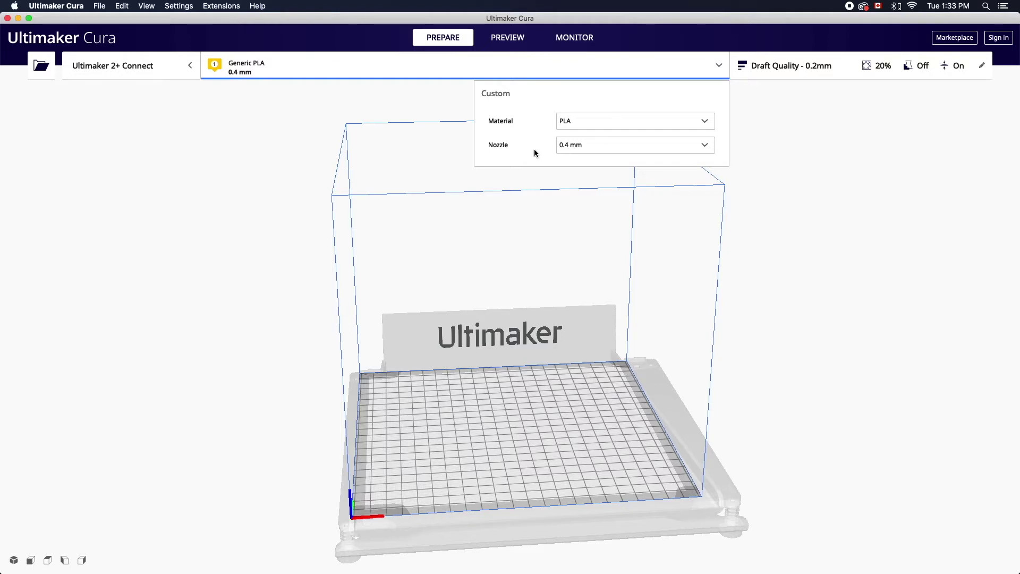
pyautogui.click(298, 137)
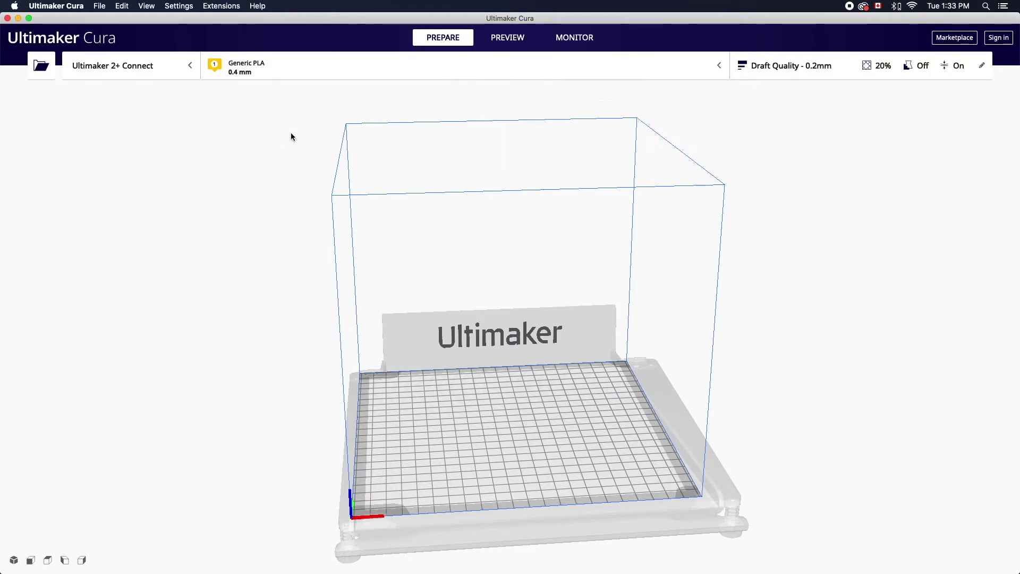
pyautogui.click(36, 65)
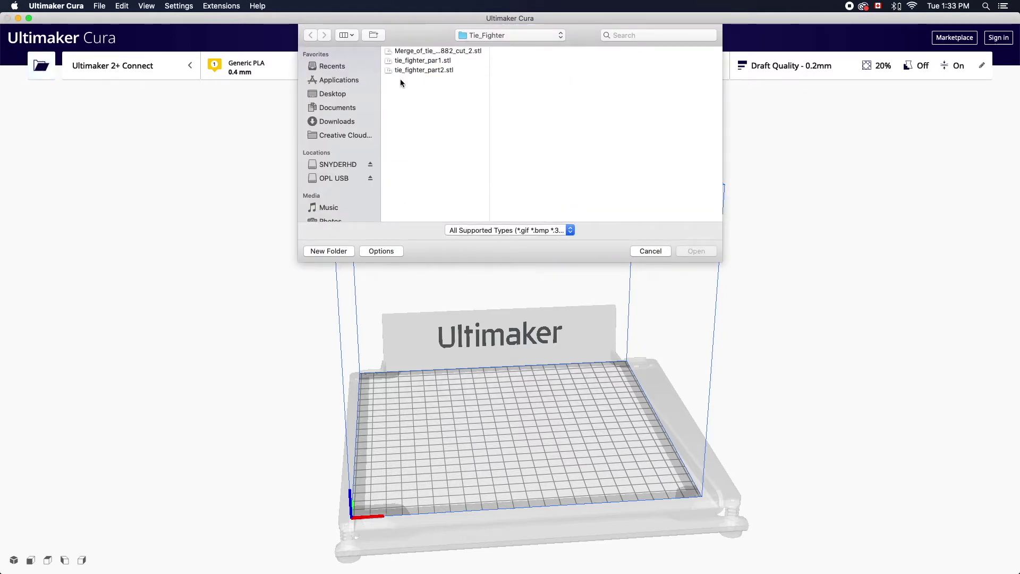
# Open tie_fighter_part2.stl, keeping All Supported Types as the file filter.
pyautogui.click(451, 72)
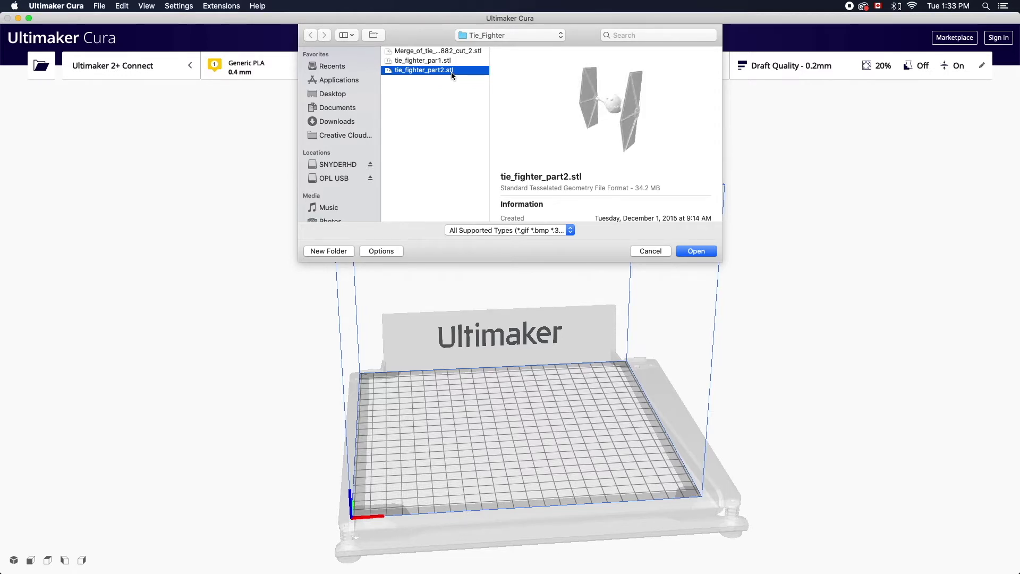
pyautogui.click(482, 233)
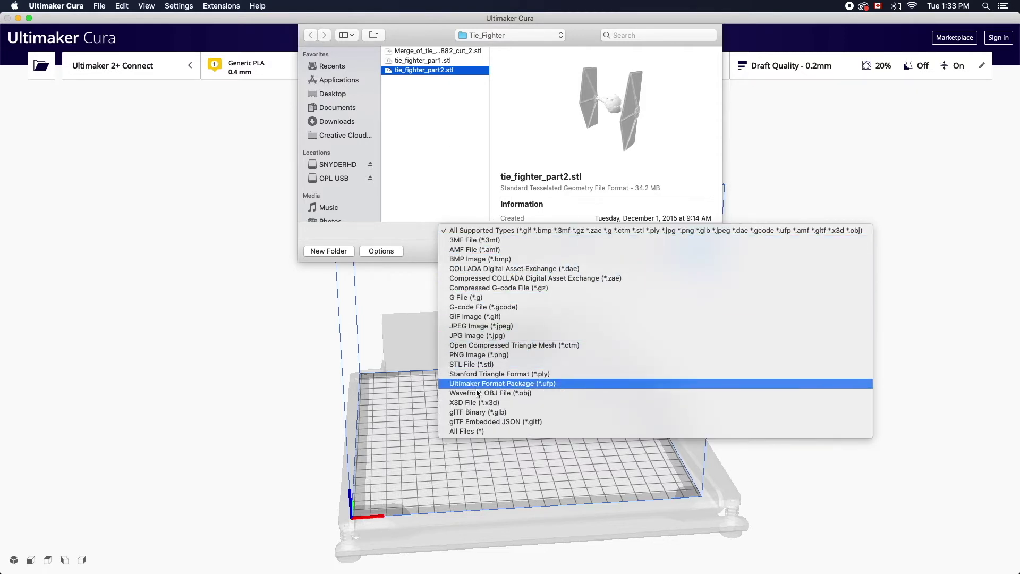
pyautogui.click(497, 233)
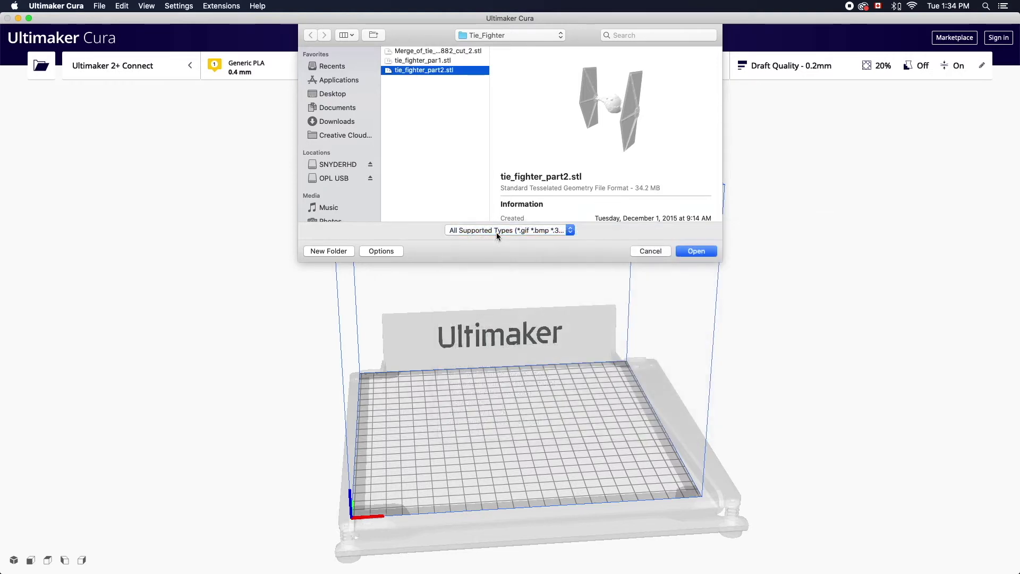
pyautogui.click(697, 251)
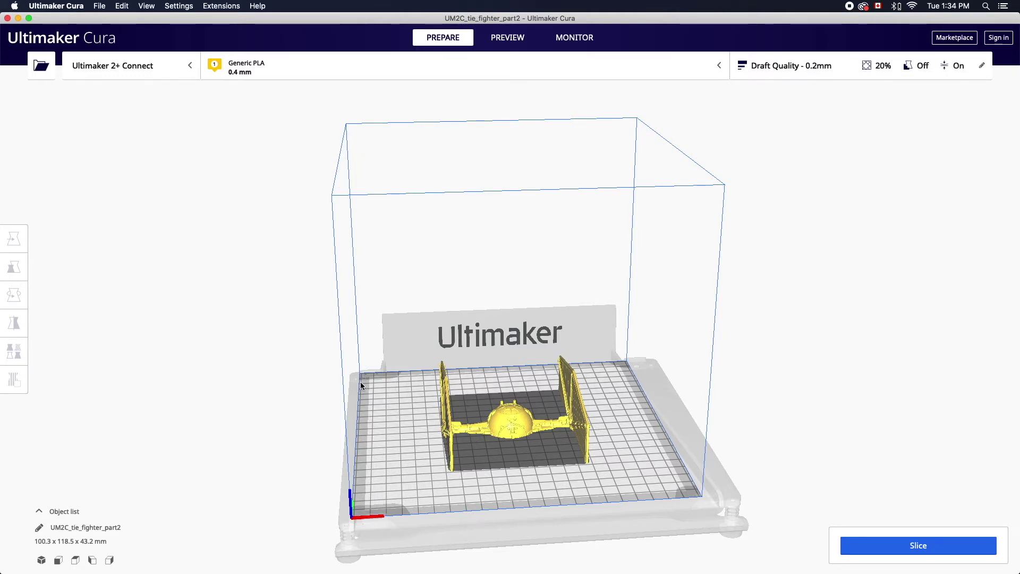
pyautogui.click(41, 560)
pyautogui.click(58, 561)
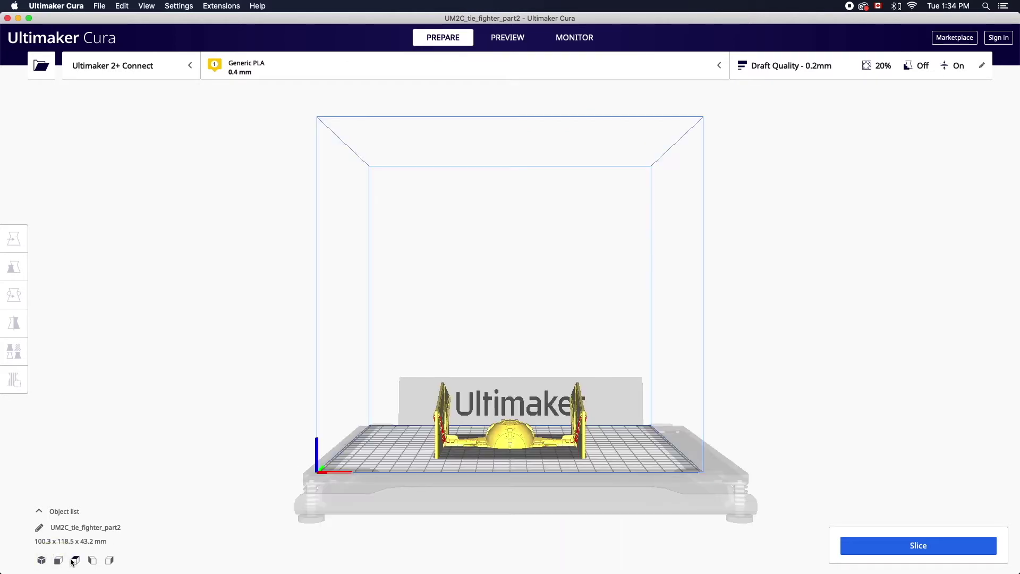
pyautogui.click(75, 560)
pyautogui.click(92, 560)
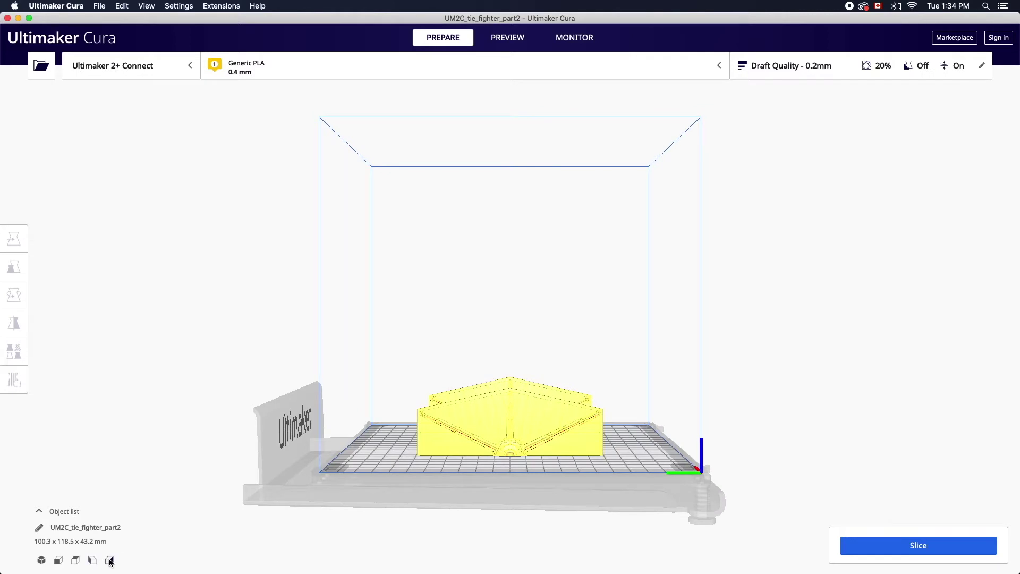
pyautogui.click(109, 560)
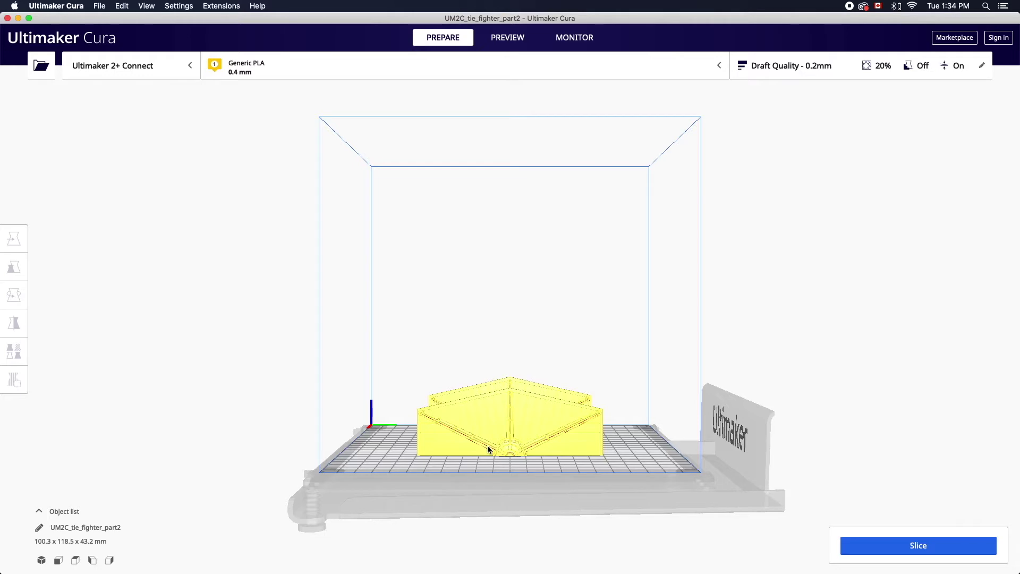
pyautogui.moveTo(487, 449); pyautogui.dragTo(841, 450, button='right')
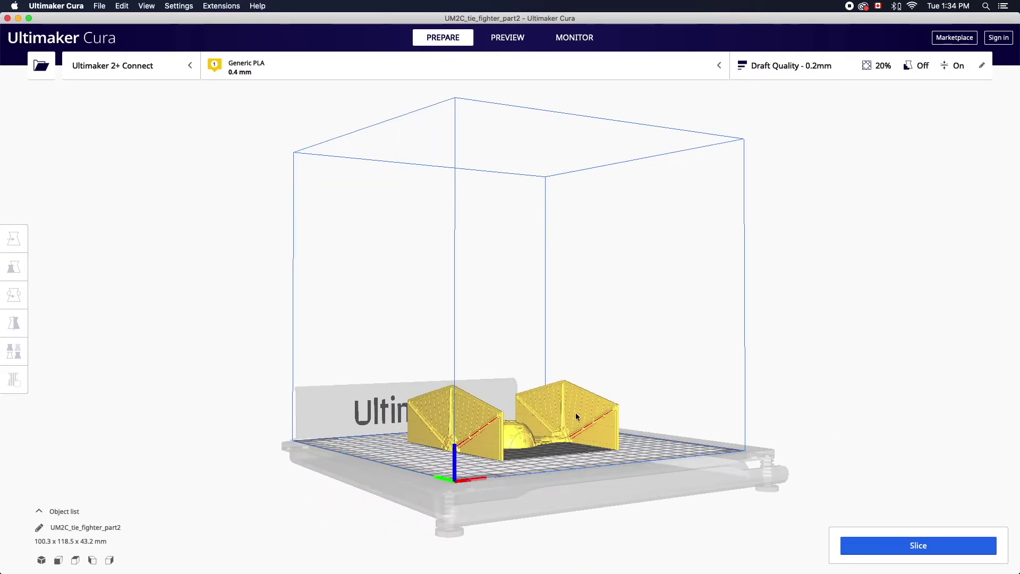
pyautogui.scroll(-2, 576, 410)
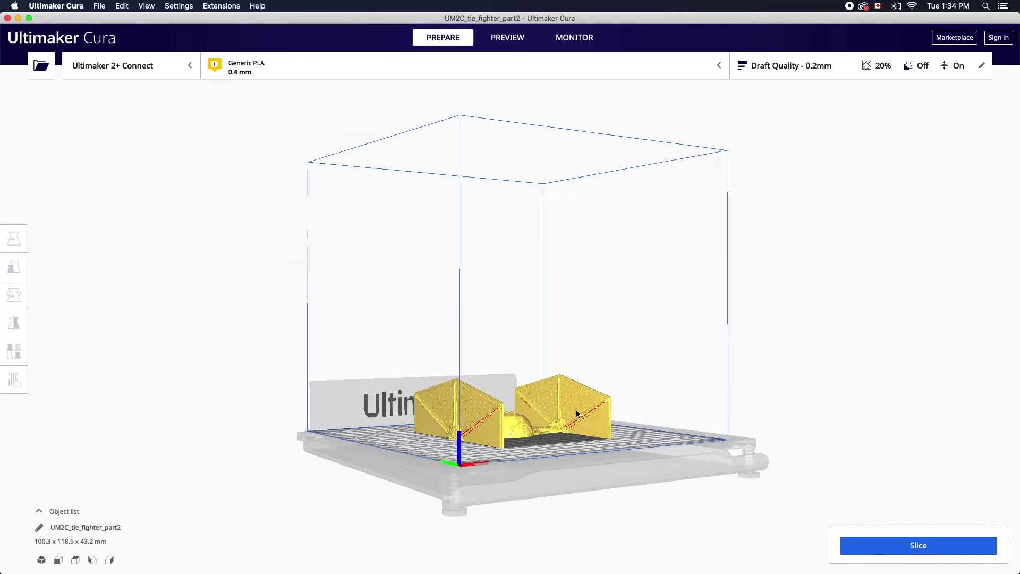
pyautogui.scroll(5, 576, 410)
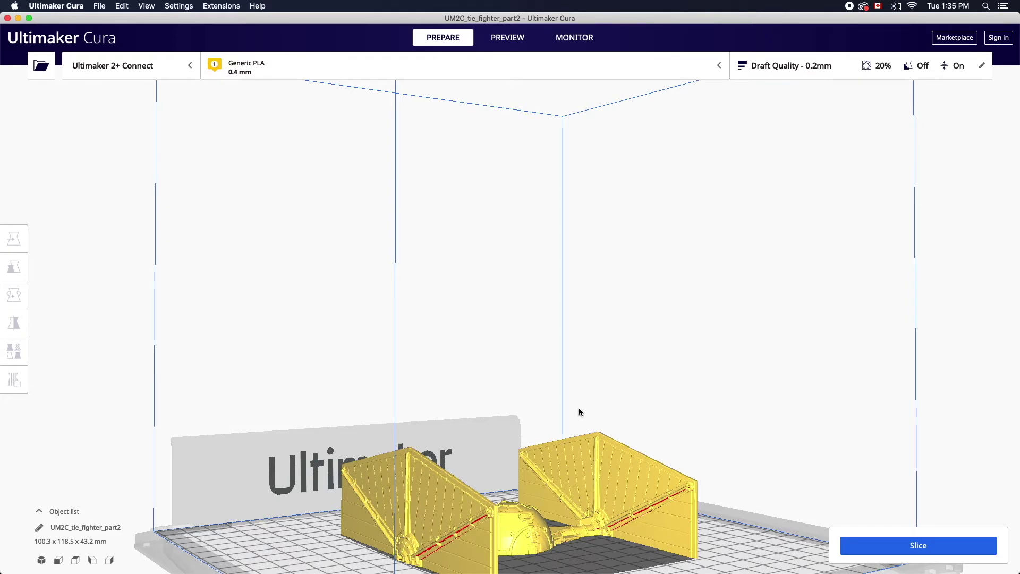
pyautogui.click(553, 416)
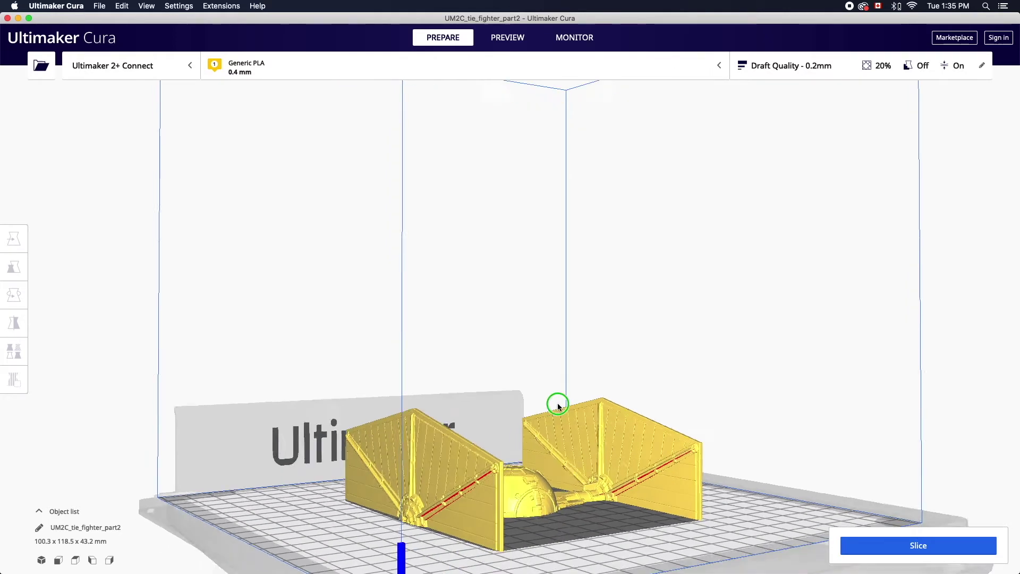
pyautogui.moveTo(593, 335); pyautogui.dragTo(244, 388, button='right')
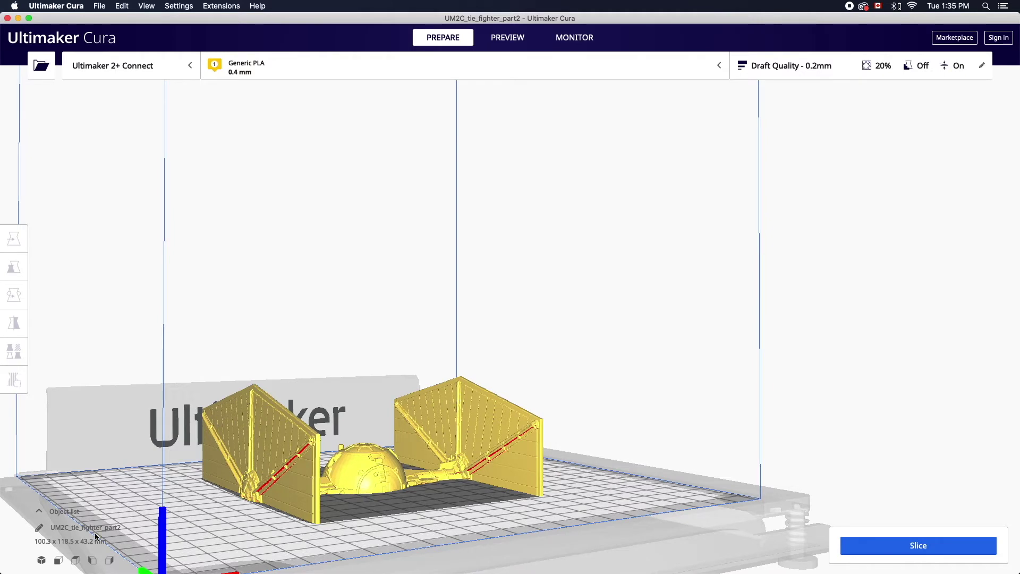
pyautogui.click(59, 560)
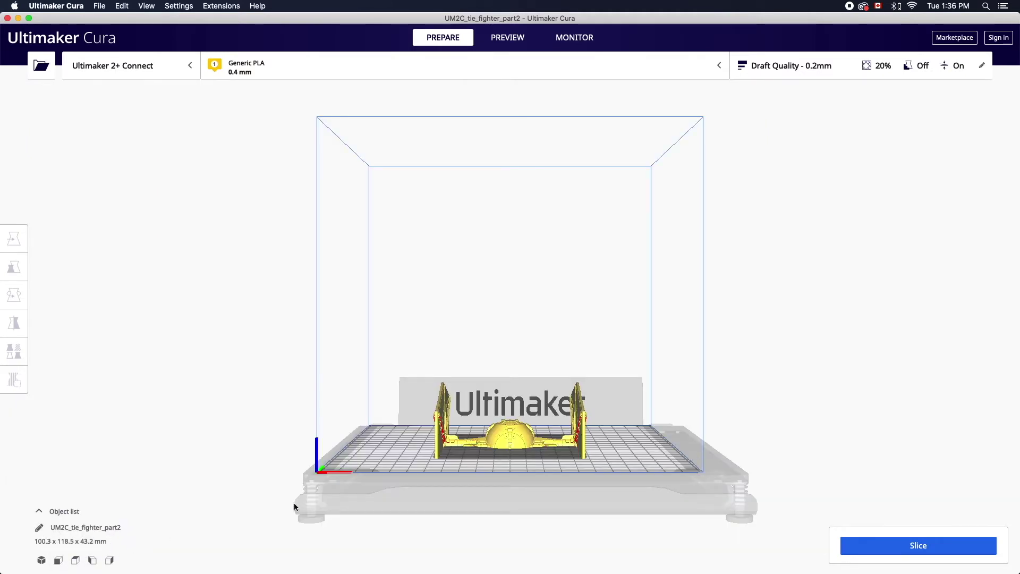
pyautogui.click(496, 446)
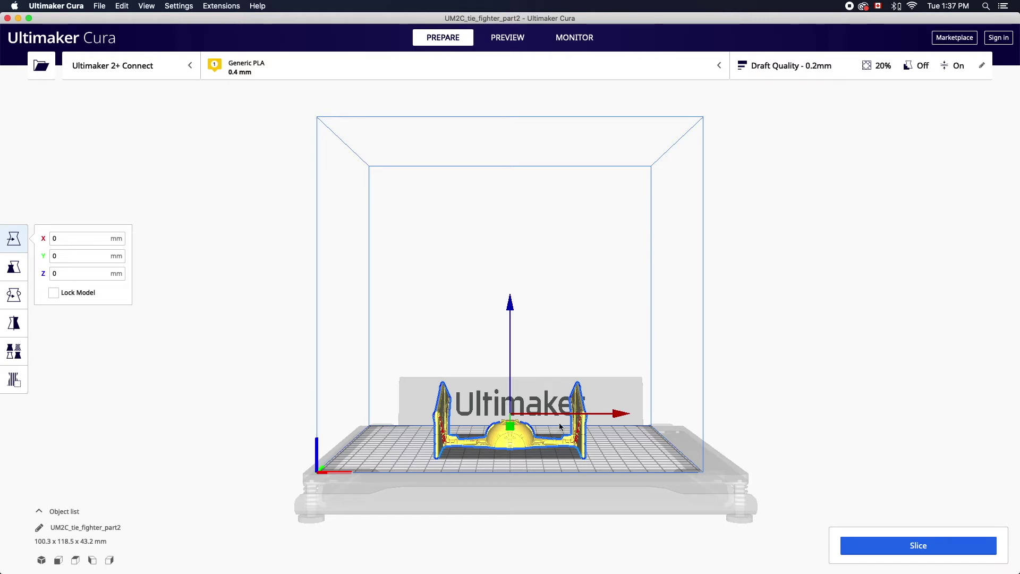
# Move the TIE fighter part to X -29.2792, Y -7.0035, Z 0 and toggle Lock Model.
pyautogui.moveTo(624, 414); pyautogui.dragTo(580, 418)
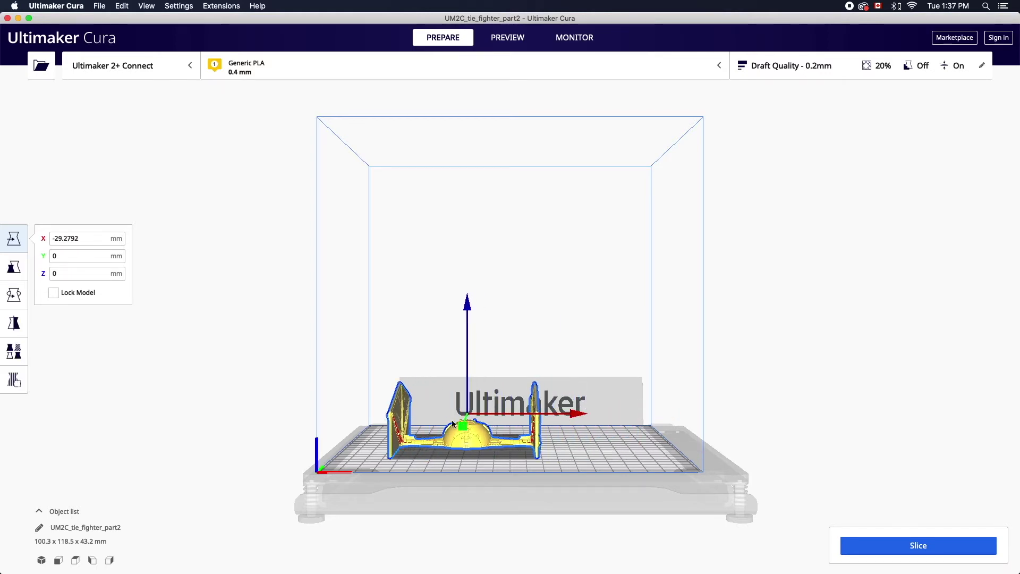
pyautogui.moveTo(458, 428)
pyautogui.mouseDown()
pyautogui.moveTo(458, 449)
pyautogui.moveTo(466, 425)
pyautogui.mouseUp()
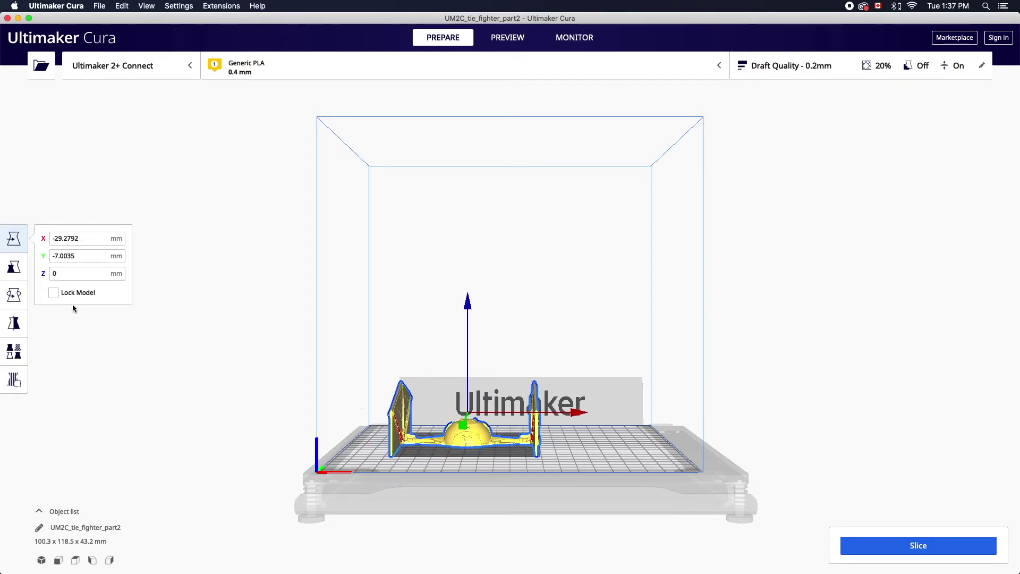
pyautogui.click(56, 296)
# Scale the part uniformly to 102.2% (102.5 x 121.1 x 44.2 mm) with Snap Scaling off.
pyautogui.click(18, 271)
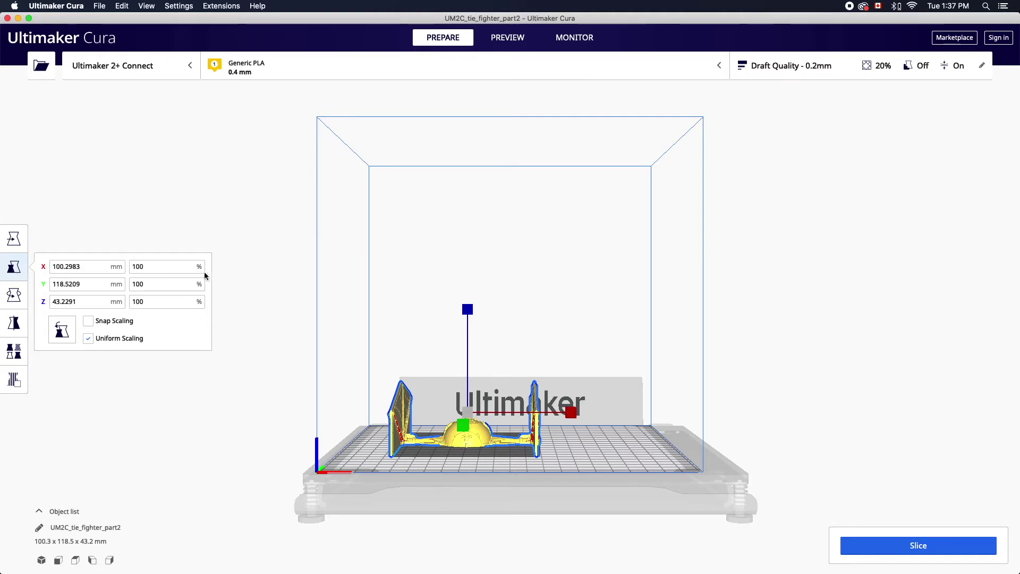
pyautogui.moveTo(468, 314)
pyautogui.mouseDown()
pyautogui.moveTo(467, 298)
pyautogui.moveTo(470, 314)
pyautogui.mouseUp()
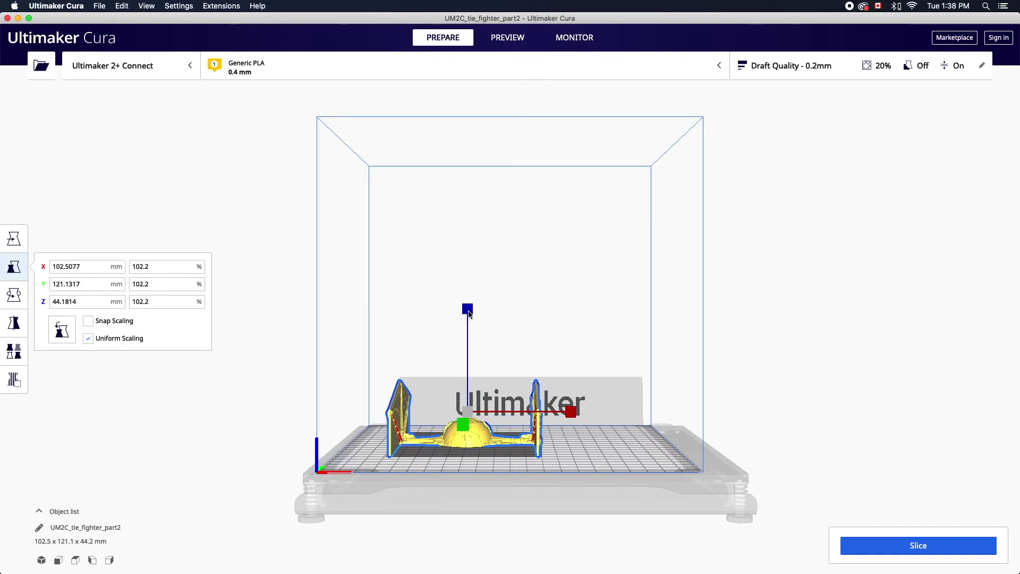
pyautogui.click(93, 326)
pyautogui.click(93, 325)
# Rotate the part -75° around the X axis and orbit the view to inspect it.
pyautogui.click(19, 302)
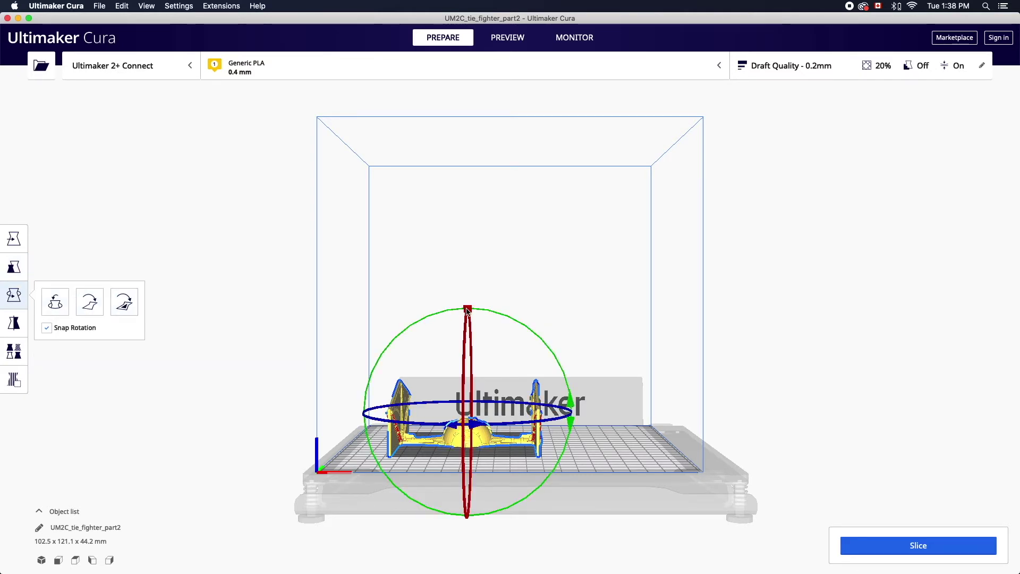
pyautogui.moveTo(467, 310); pyautogui.dragTo(549, 404)
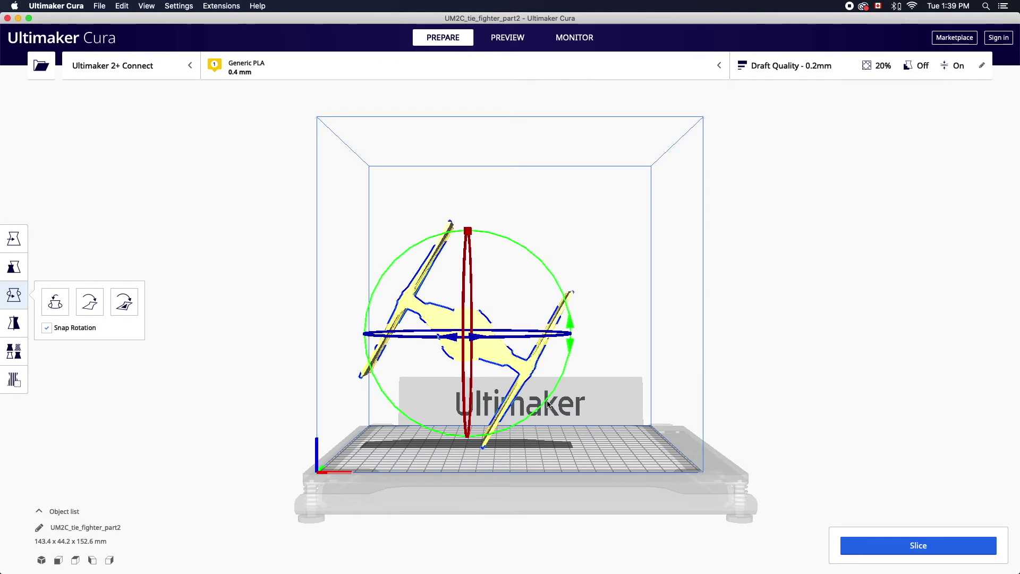
pyautogui.click(610, 400)
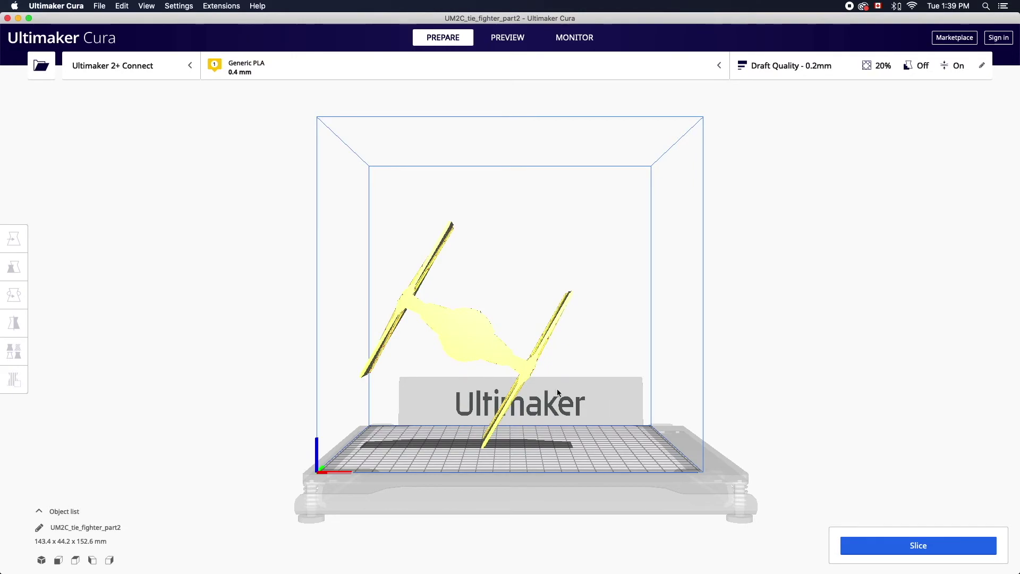
pyautogui.moveTo(556, 404); pyautogui.dragTo(613, 435, button='right')
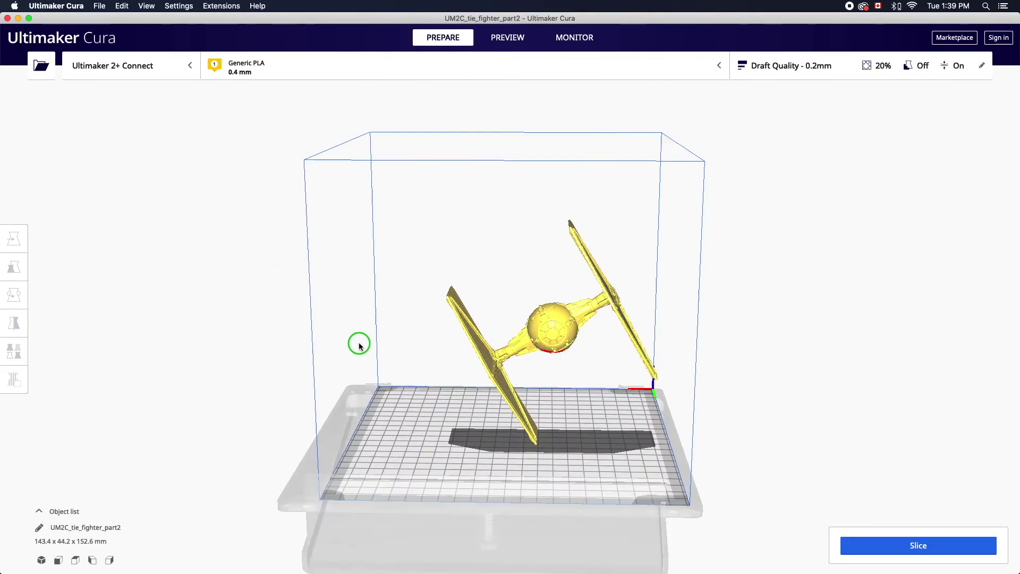
pyautogui.moveTo(359, 346); pyautogui.dragTo(512, 346, button='right')
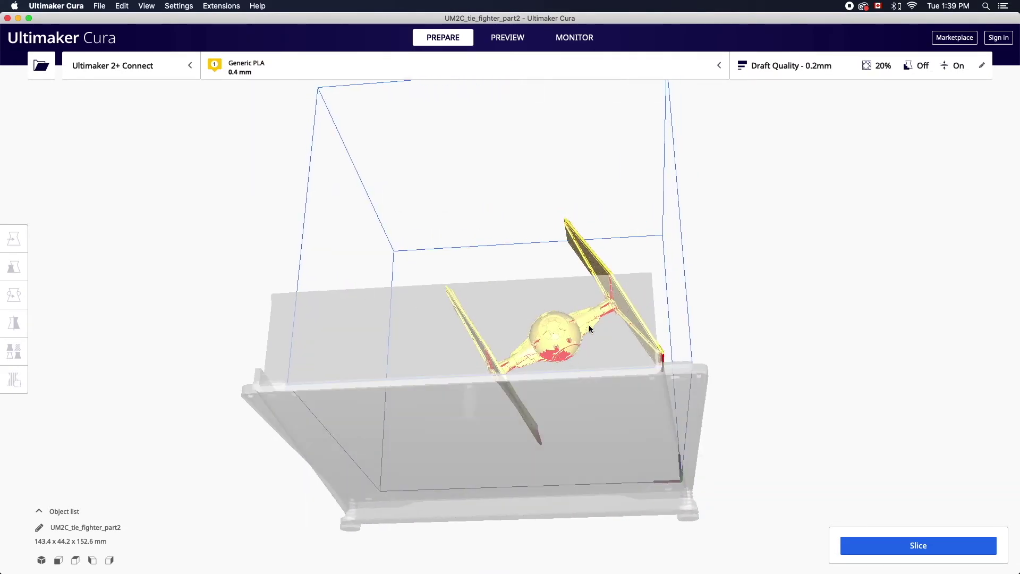
# Reset the part to its original rotation and bring up the Mirror tool.
pyautogui.click(613, 314)
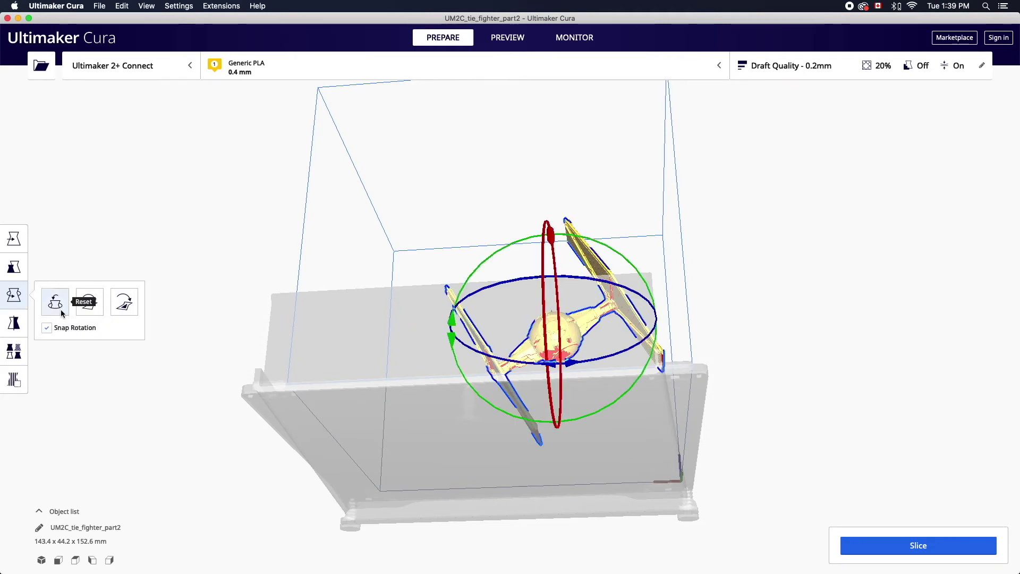
pyautogui.click(61, 312)
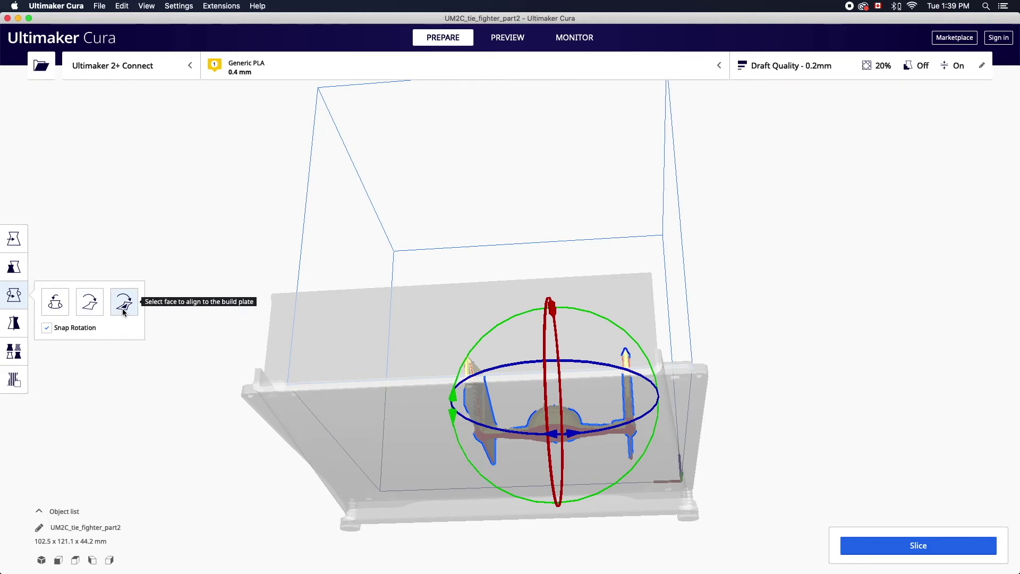
pyautogui.moveTo(332, 292); pyautogui.dragTo(341, 369, button='right')
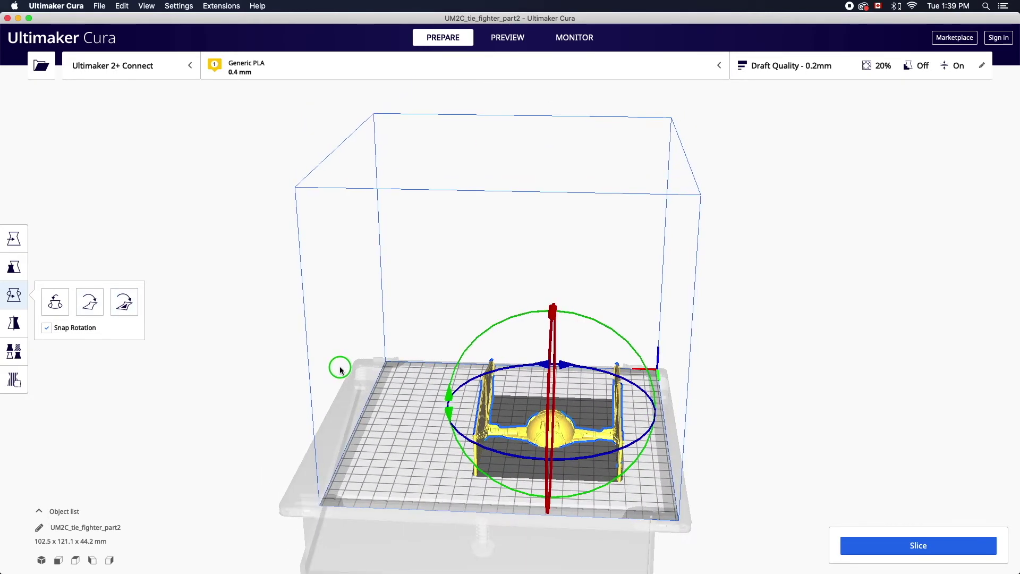
pyautogui.click(16, 324)
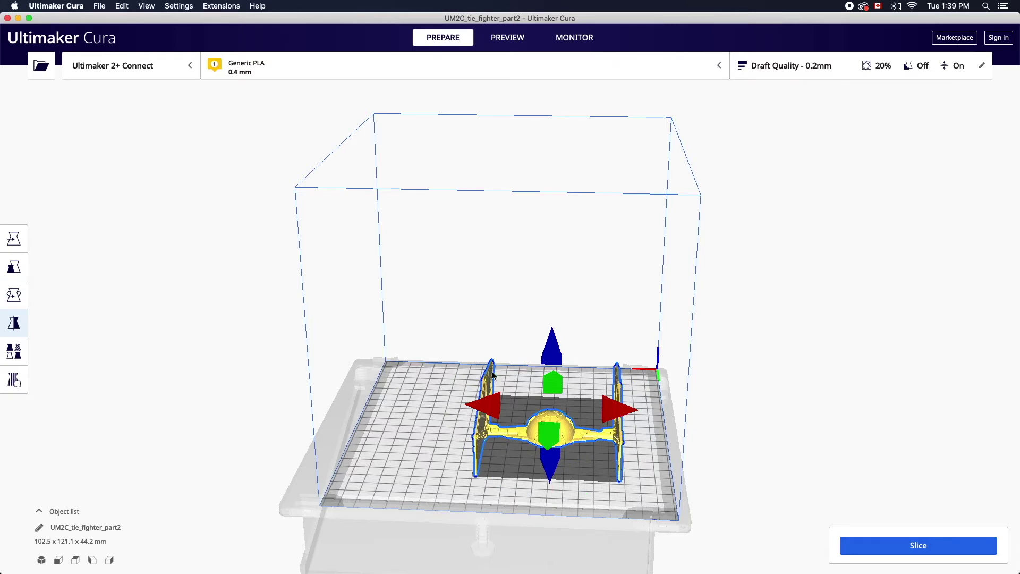
pyautogui.click(553, 357)
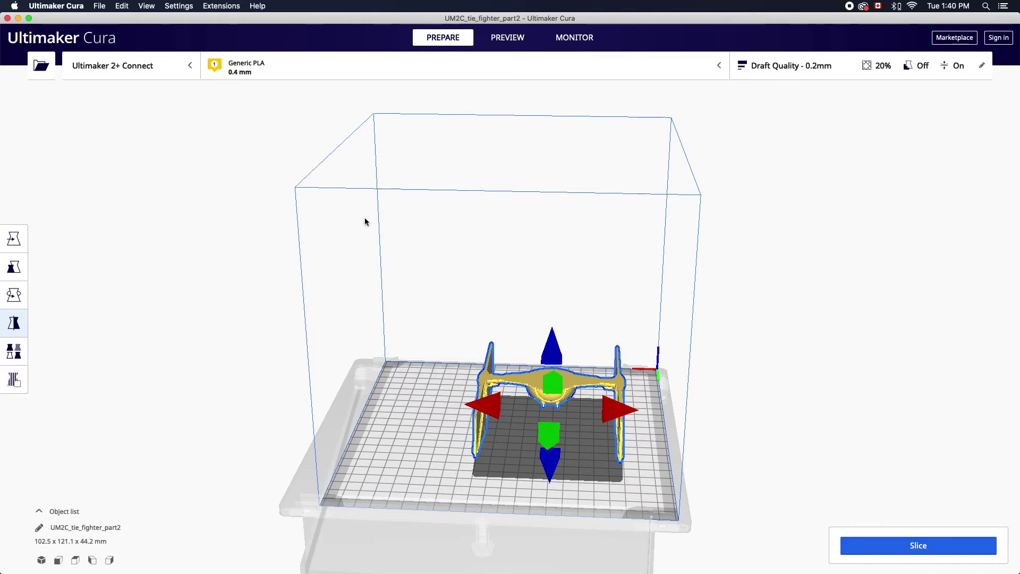
pyautogui.click(122, 5)
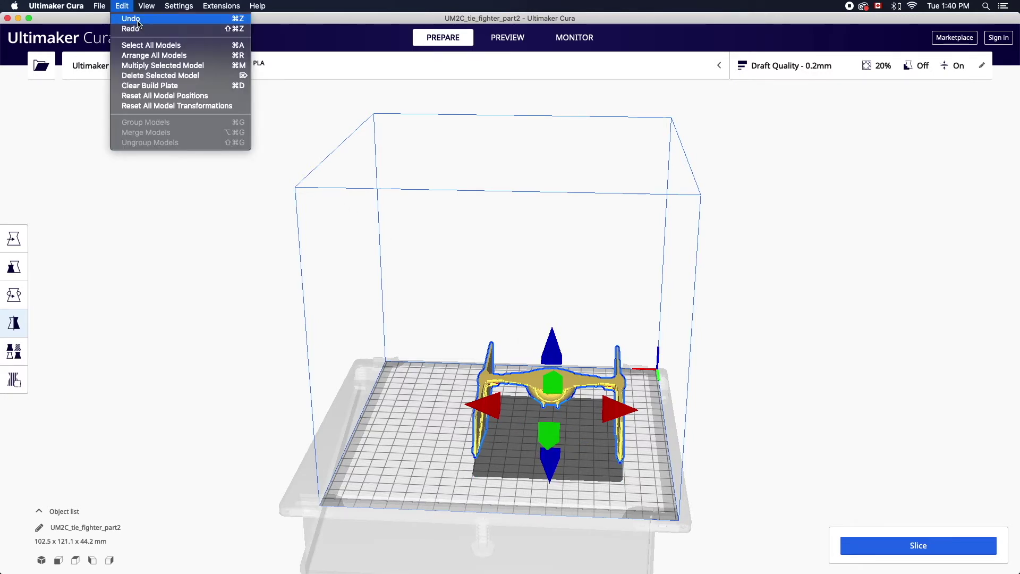
pyautogui.click(134, 19)
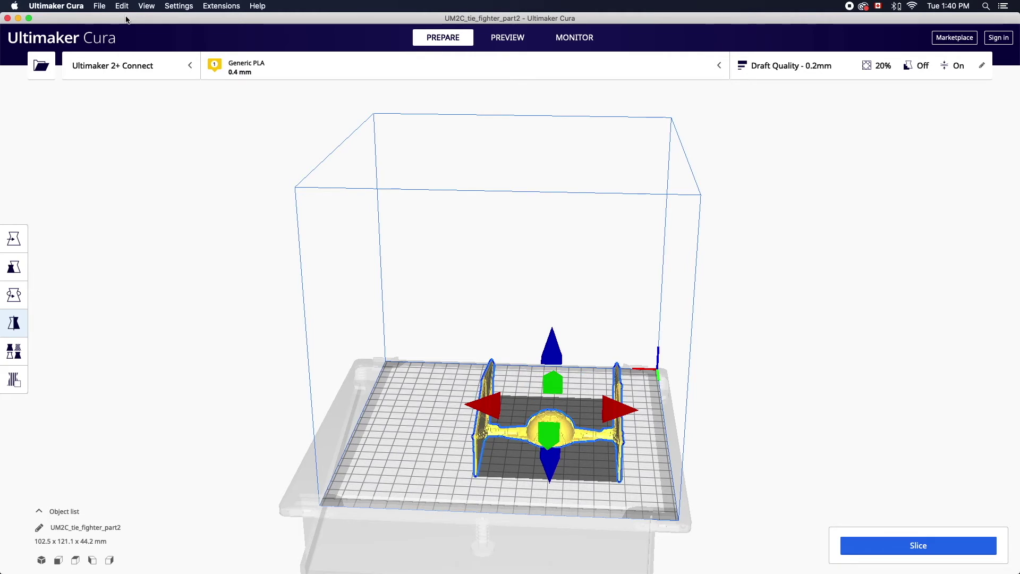
pyautogui.rightClick(569, 437)
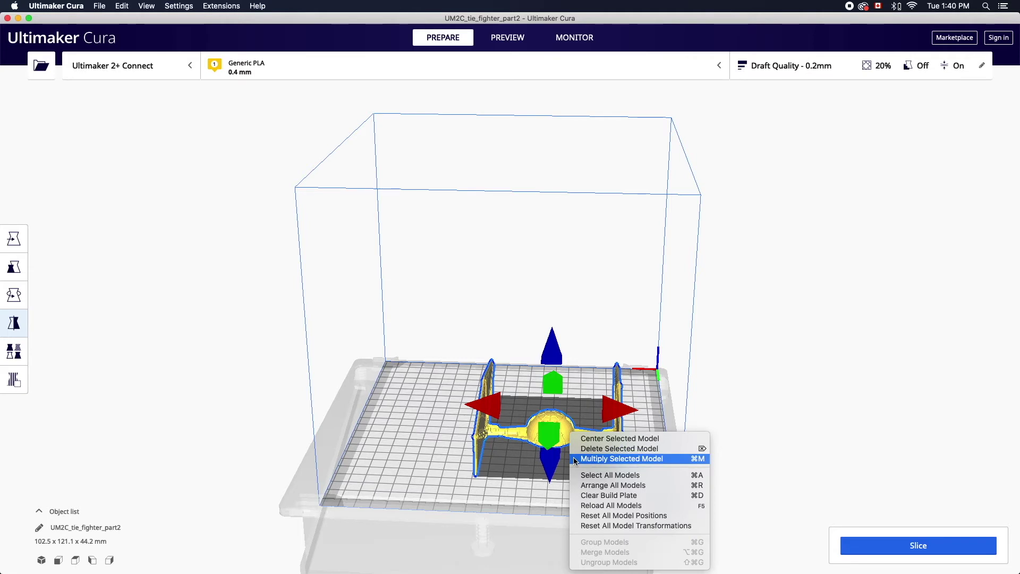
pyautogui.click(575, 459)
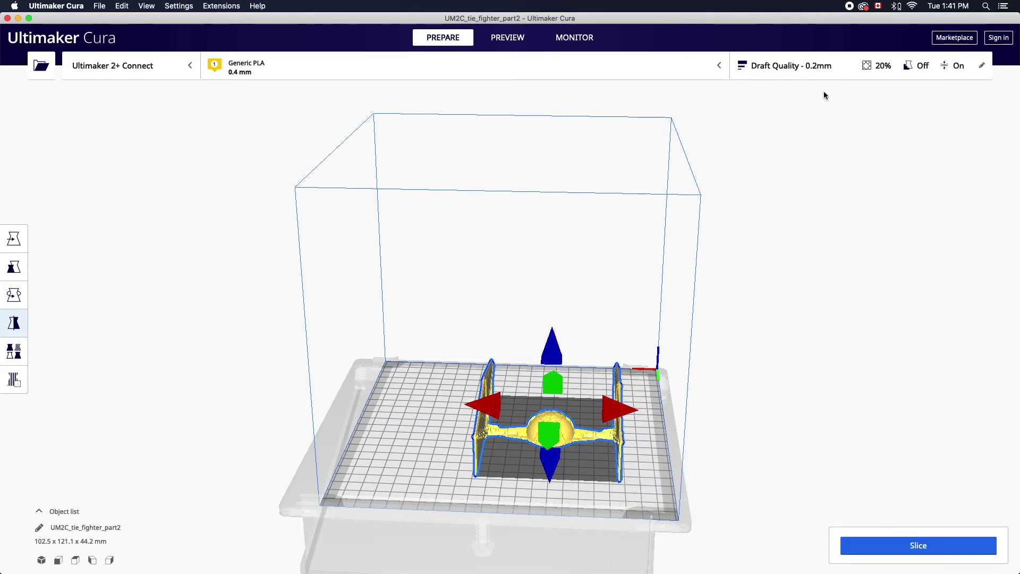
pyautogui.click(829, 70)
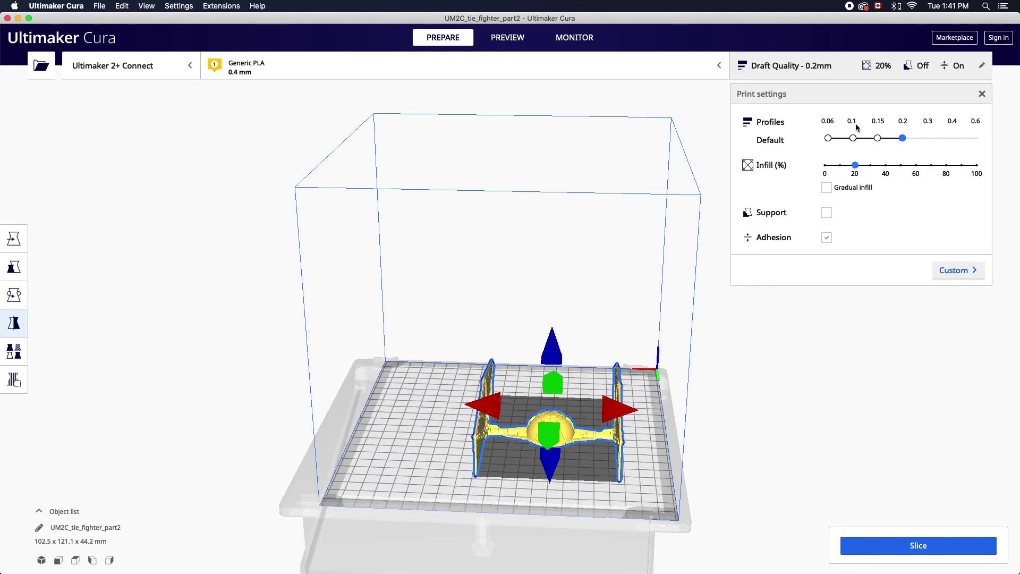
# Step the profile through Normal 0.15mm and Fine 0.1mm to Extra Fine 0.06mm.
pyautogui.click(882, 139)
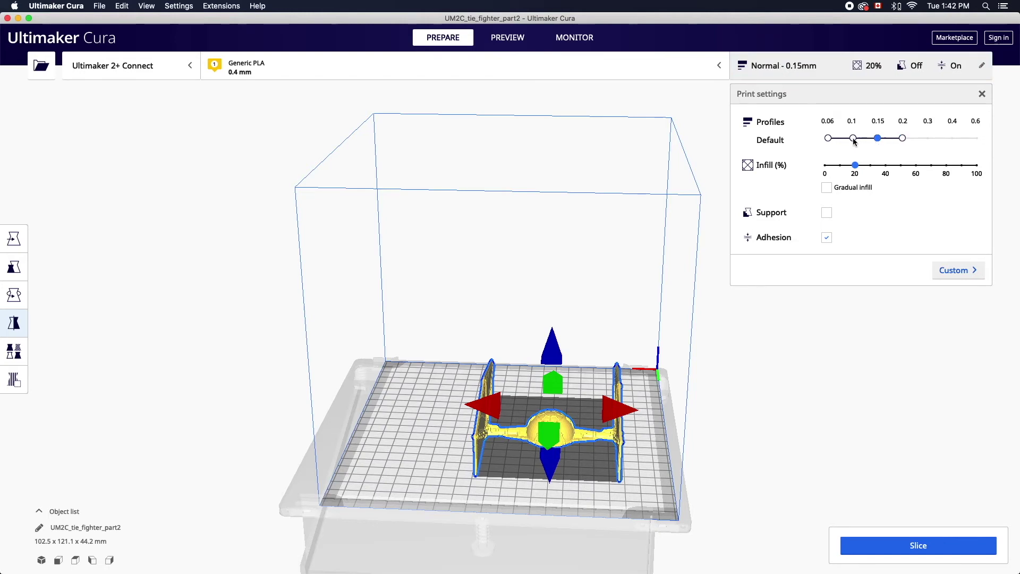
pyautogui.click(853, 139)
pyautogui.click(829, 138)
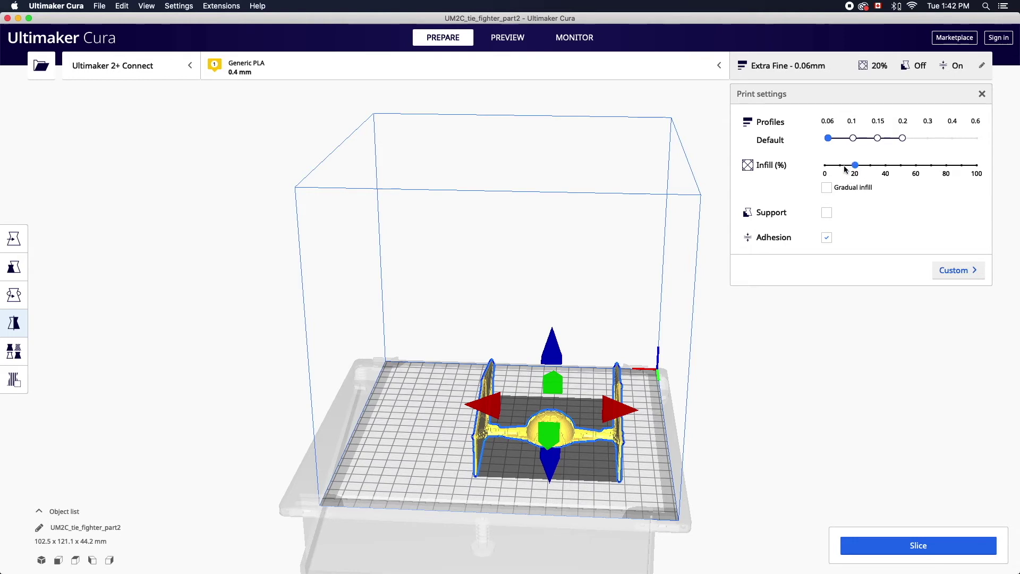
# Try infill at 0% and 40% before settling back on 20%.
pyautogui.moveTo(845, 169); pyautogui.dragTo(824, 169)
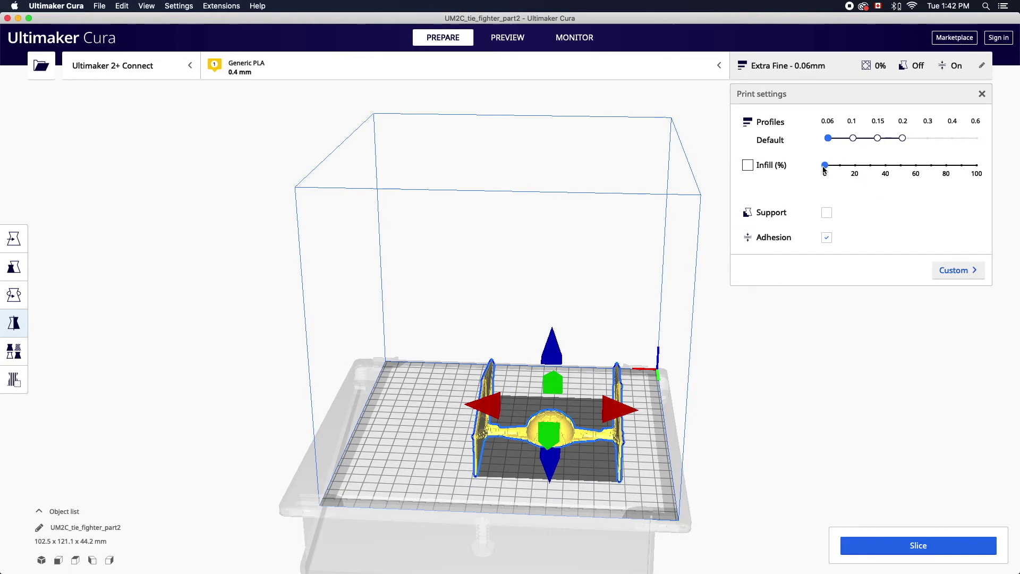
pyautogui.moveTo(824, 169); pyautogui.dragTo(977, 169)
pyautogui.click(857, 169)
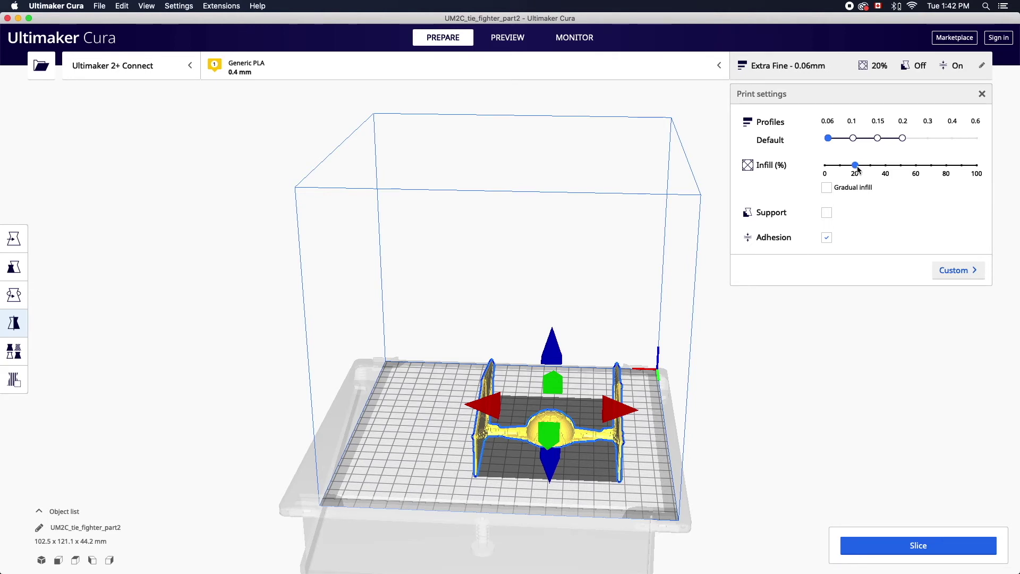
# Enable support to preview the structures around the part, then turn support back off.
pyautogui.click(826, 214)
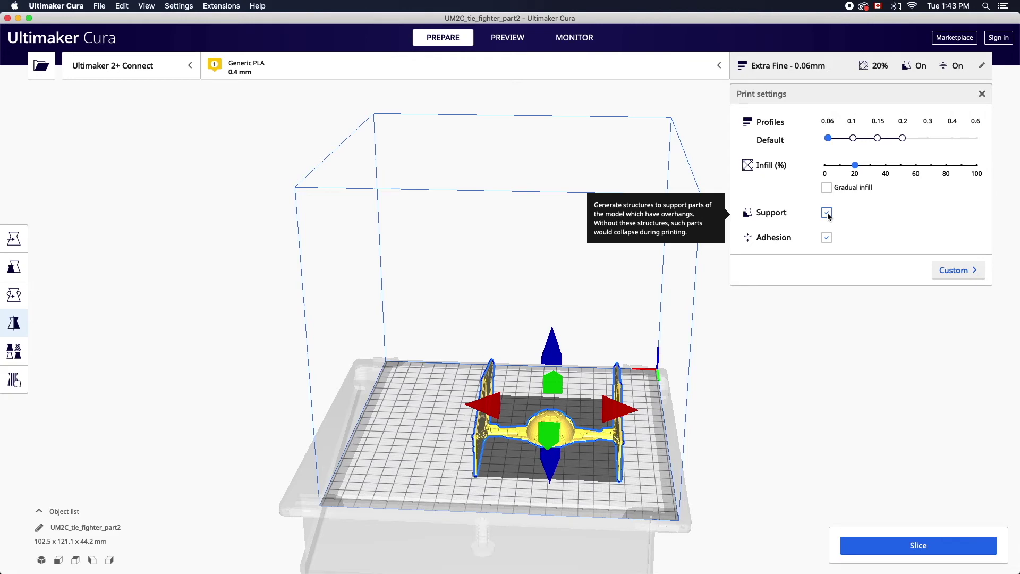
pyautogui.click(649, 448)
pyautogui.moveTo(650, 448); pyautogui.dragTo(677, 455, button='right')
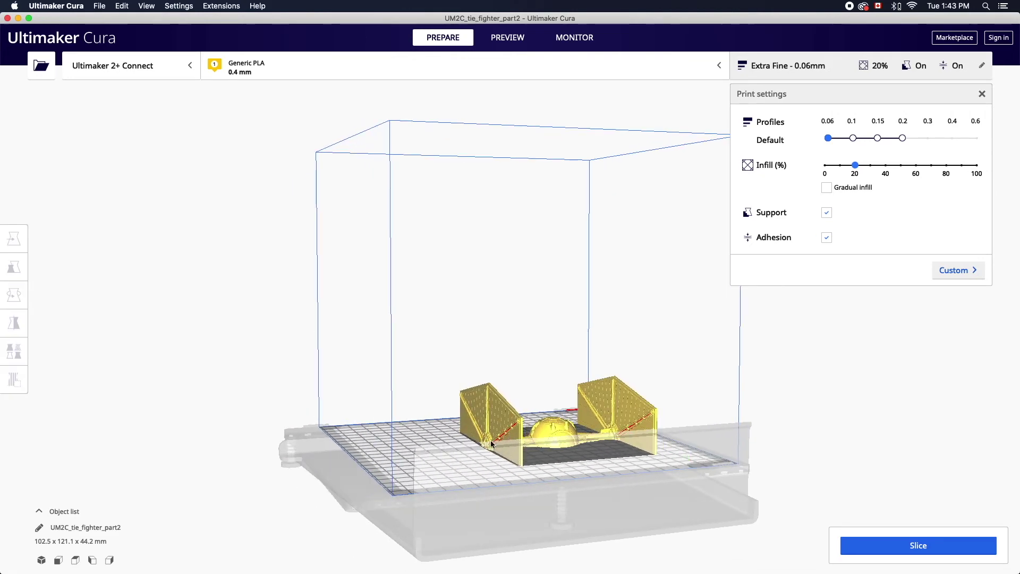
pyautogui.click(827, 214)
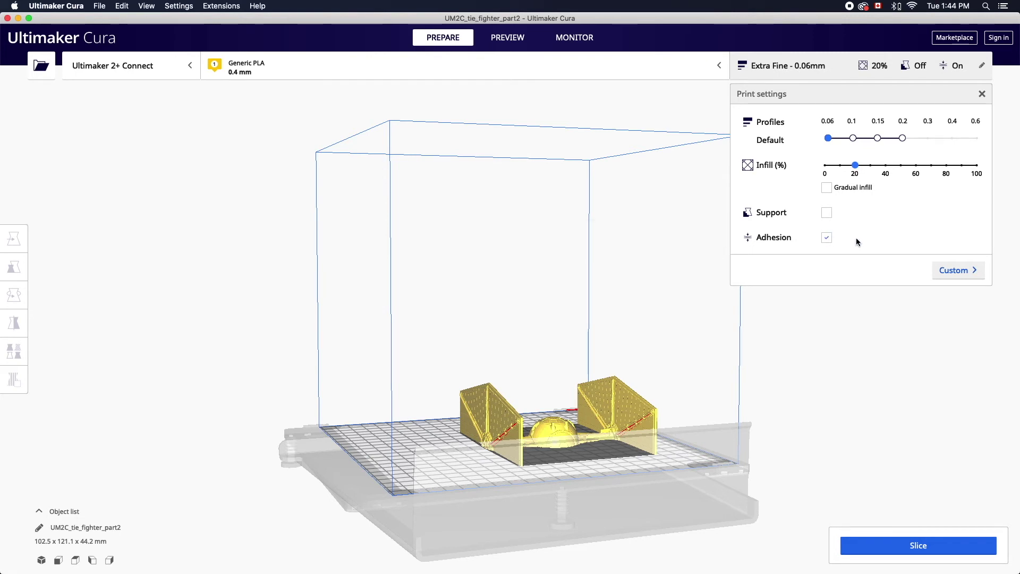
# Switch to Custom settings and review Layer Height 0.06 mm and Wall Thickness 1.05 mm.
pyautogui.click(959, 270)
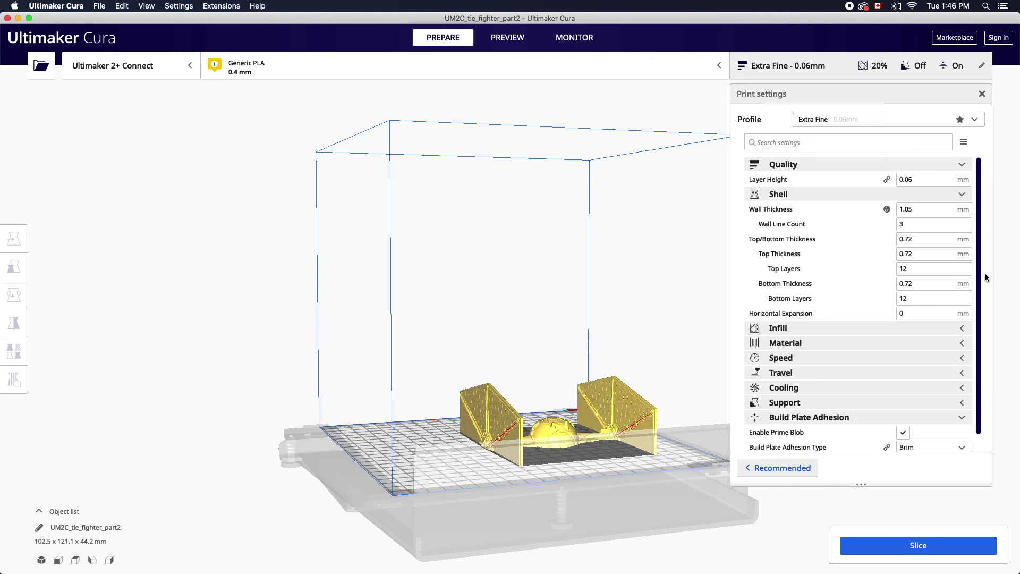
pyautogui.click(870, 142)
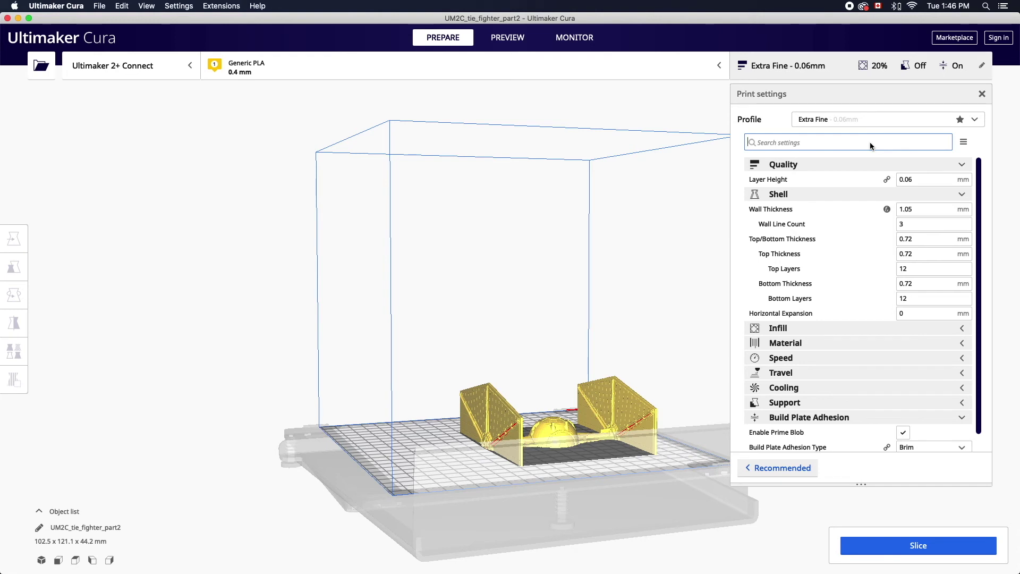
pyautogui.moveTo(786, 181)
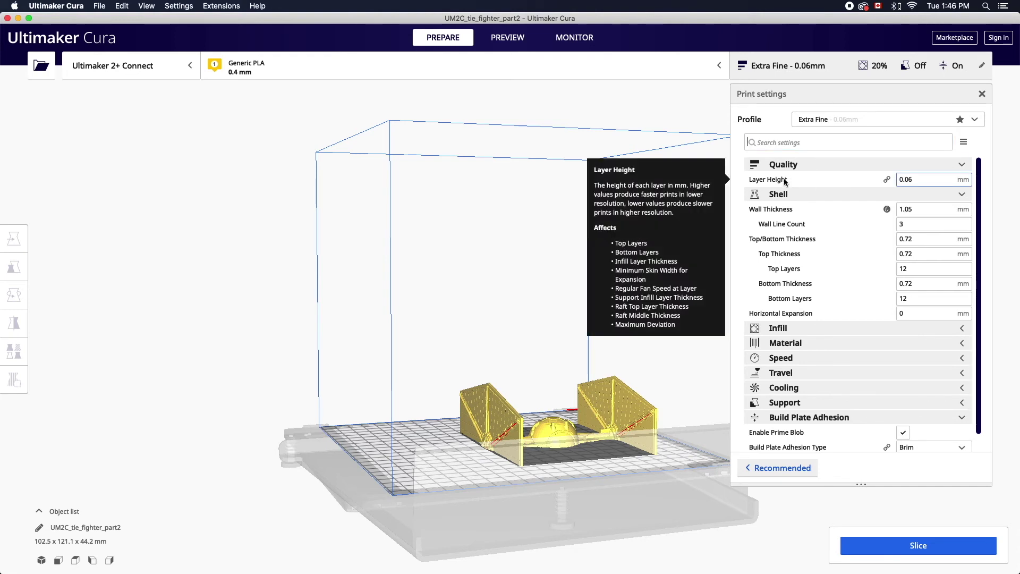
pyautogui.moveTo(781, 212)
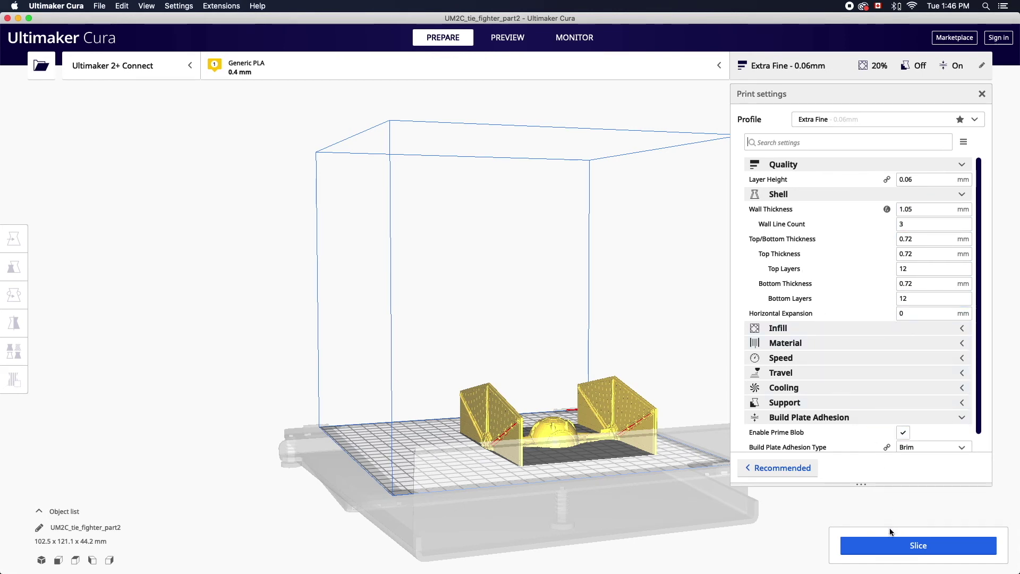
# Slice the part and check the estimate: 12 h 53 min, 35 g (4.47 m) of PLA.
pyautogui.click(886, 547)
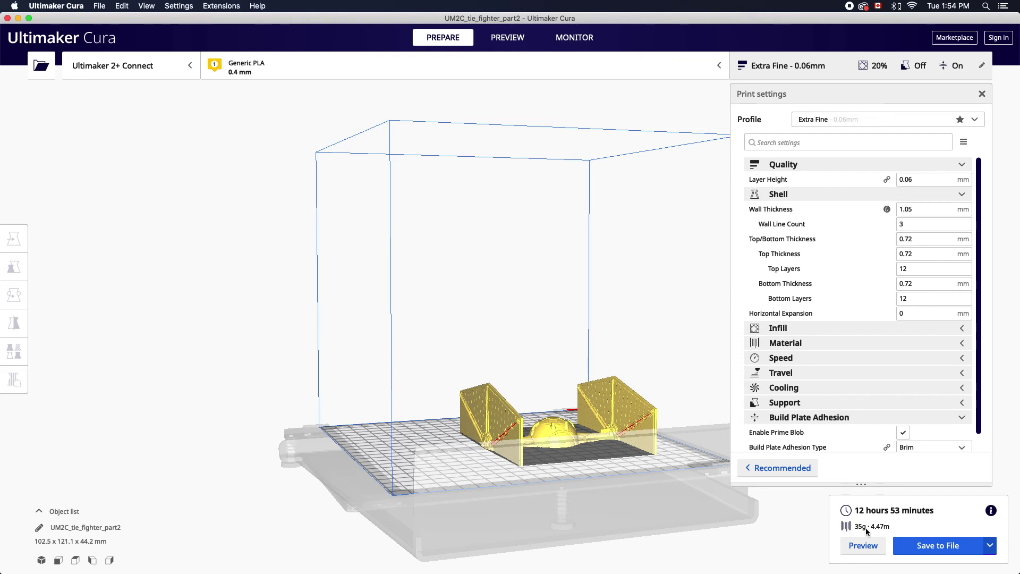
pyautogui.moveTo(998, 514)
pyautogui.click(643, 419)
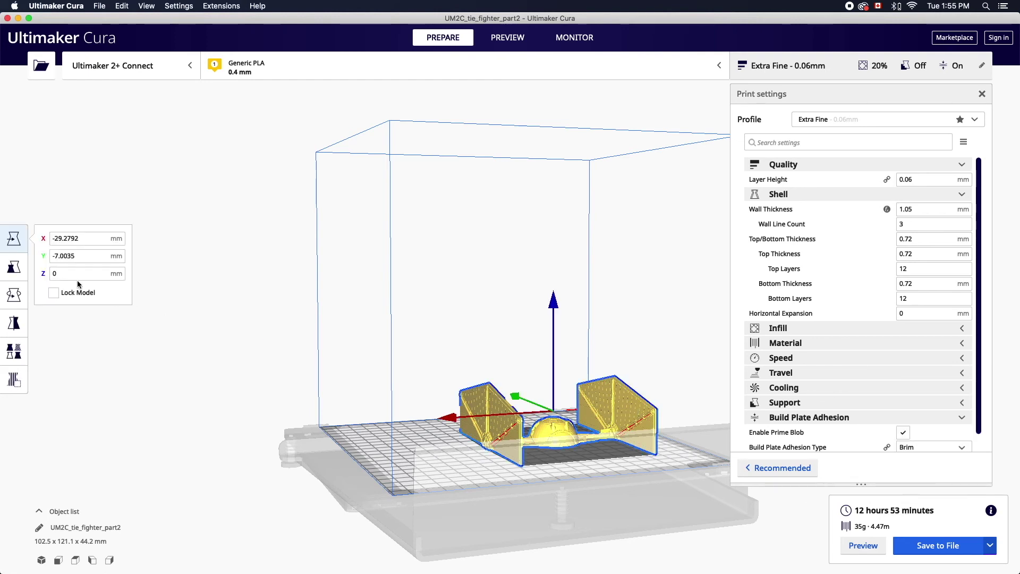
# Scale the part to 50.22%, choose Normal 0.15 mm with 10% infill, and reslice to 41 minutes.
pyautogui.click(14, 267)
pyautogui.moveTo(436, 418); pyautogui.dragTo(457, 416)
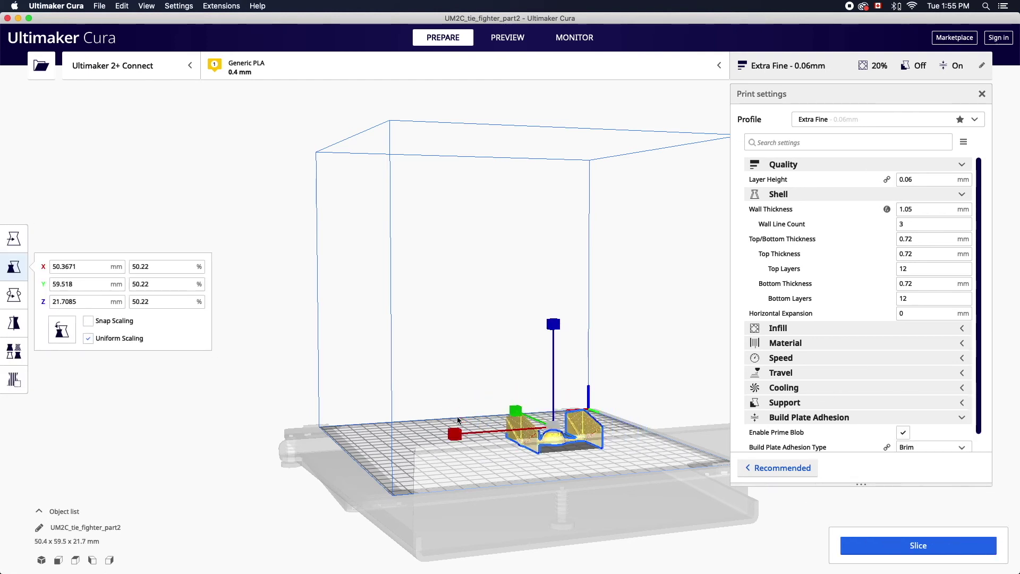
pyautogui.click(765, 466)
pyautogui.click(840, 165)
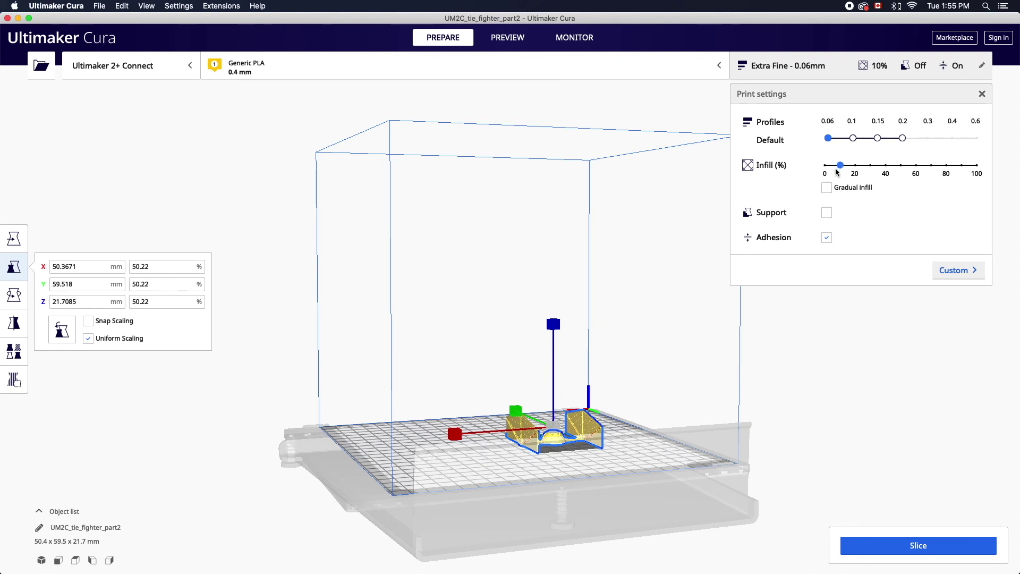
pyautogui.click(878, 138)
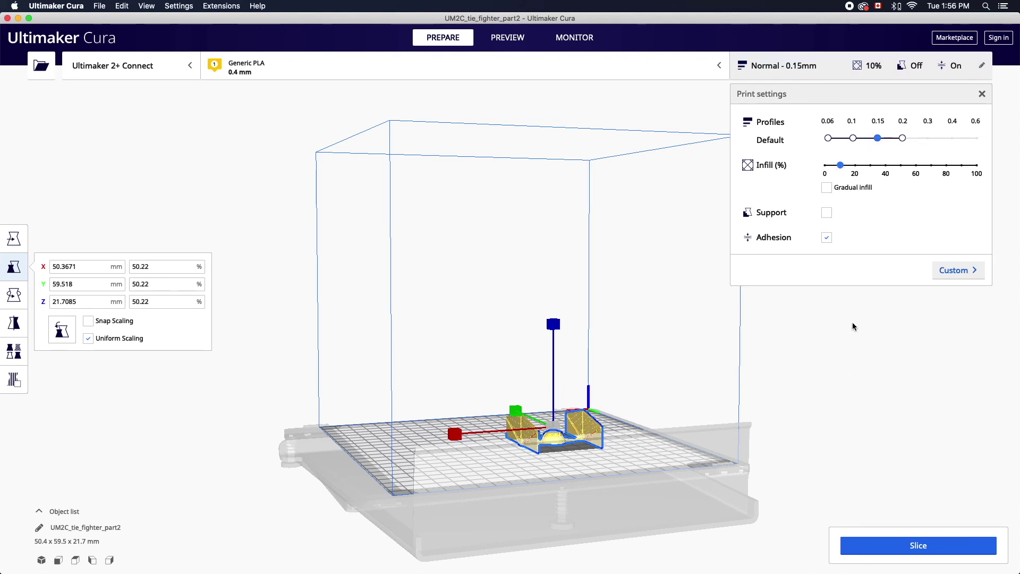
pyautogui.click(883, 548)
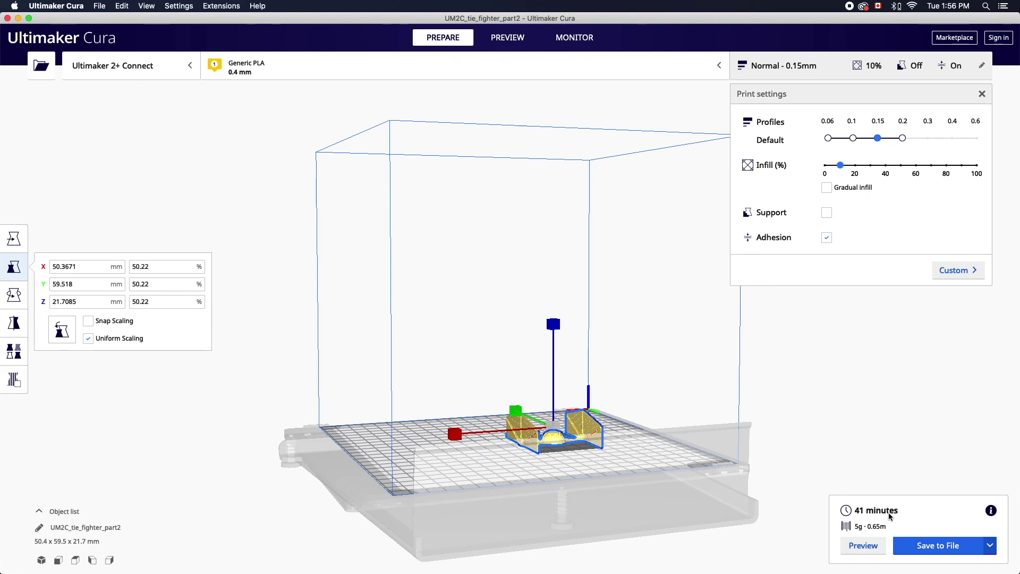
# Show the sliced part in layer preview, orbit and zoom in, and hide the print settings panel.
pyautogui.click(868, 547)
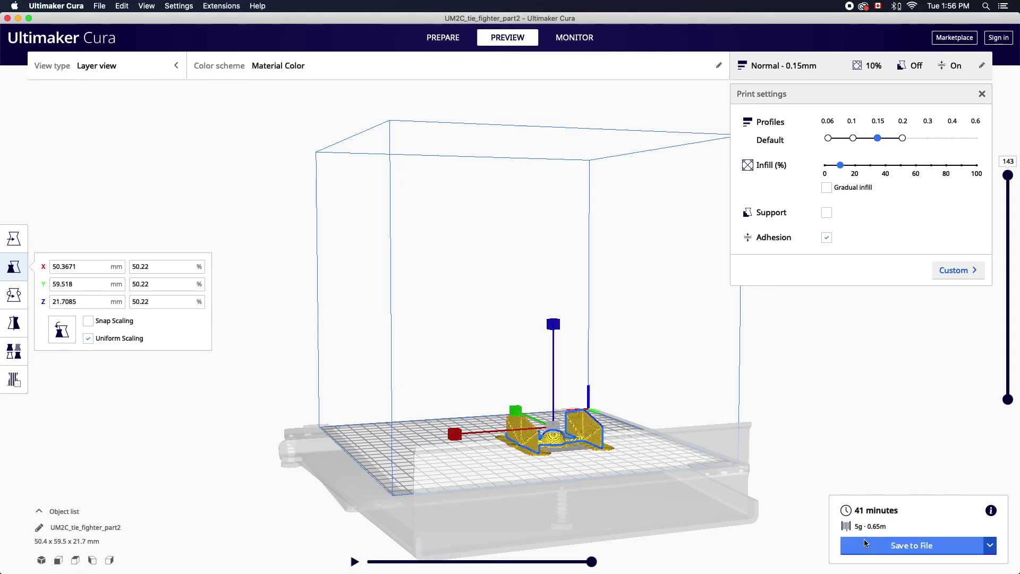
pyautogui.moveTo(461, 444); pyautogui.dragTo(757, 473, button='right')
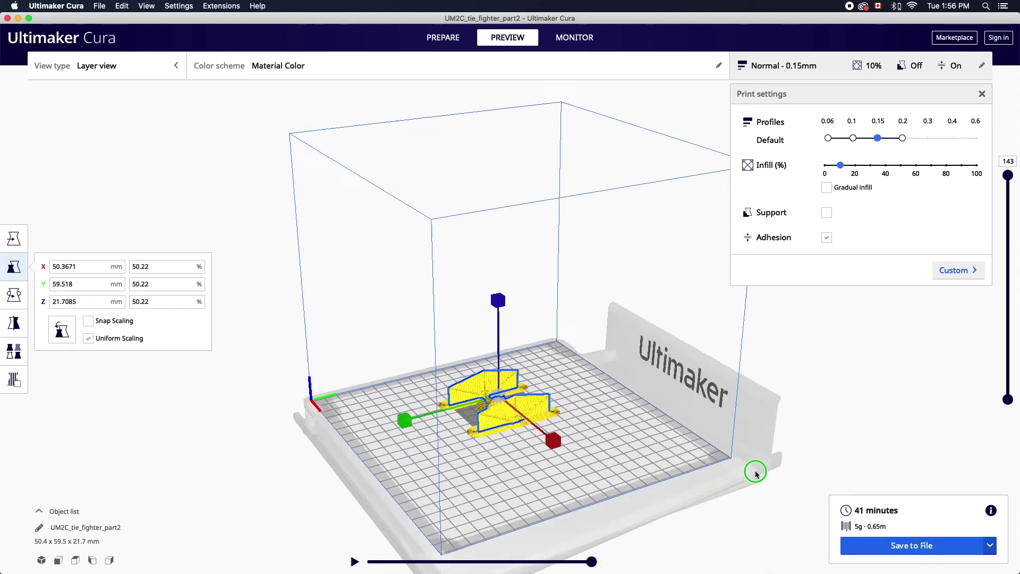
pyautogui.scroll(5, 497, 419)
pyautogui.click(563, 438)
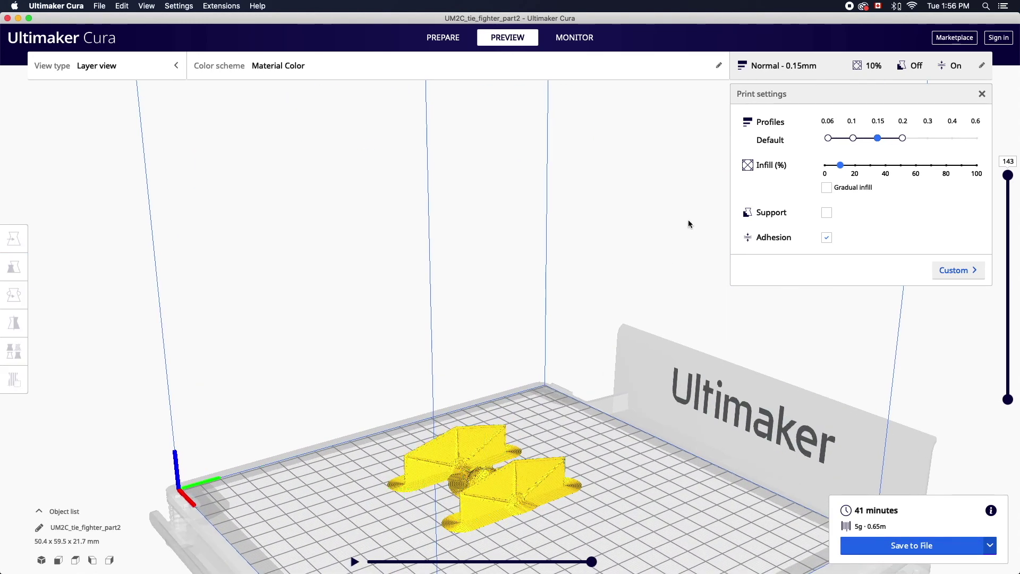
pyautogui.click(791, 59)
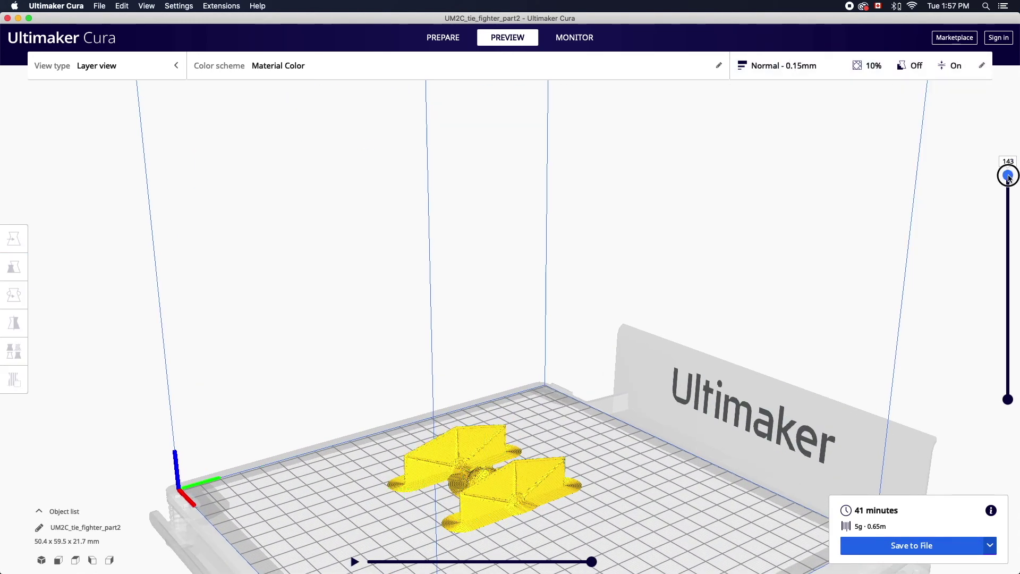
# Cut the preview down to layer 60, run then stop the print simulation, and list the save options.
pyautogui.moveTo(1009, 179); pyautogui.dragTo(1016, 304)
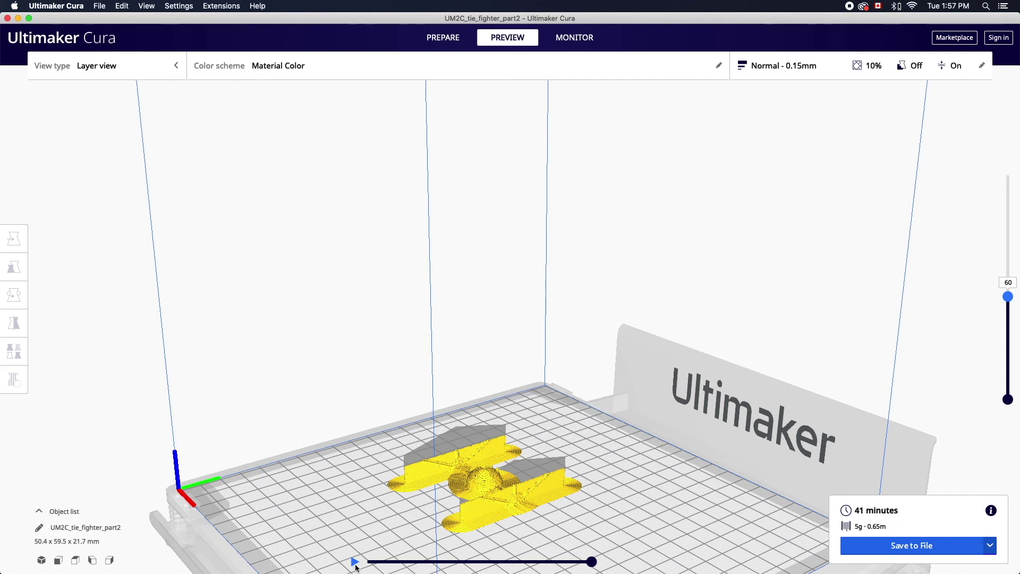
pyautogui.click(355, 562)
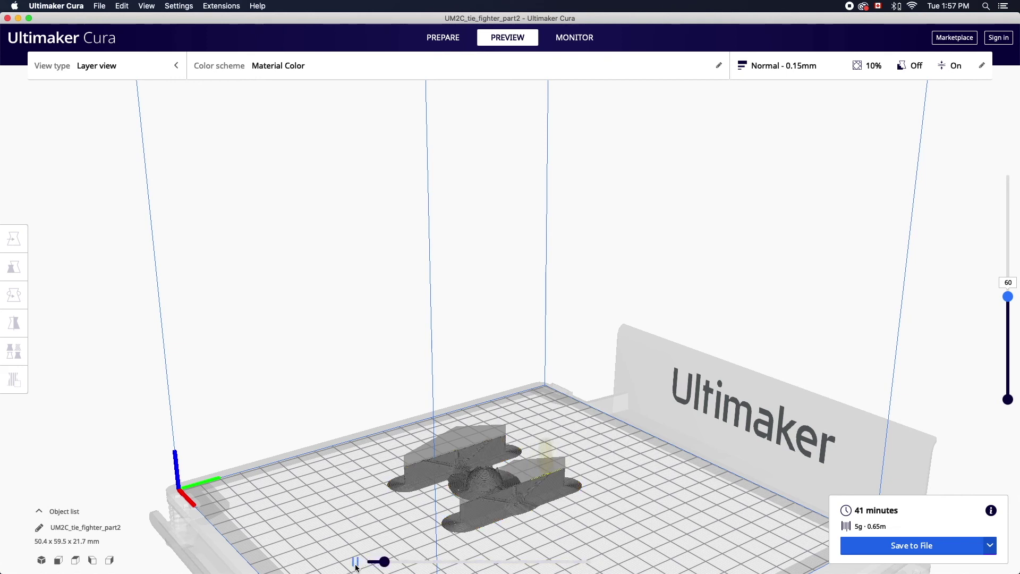
pyautogui.click(355, 563)
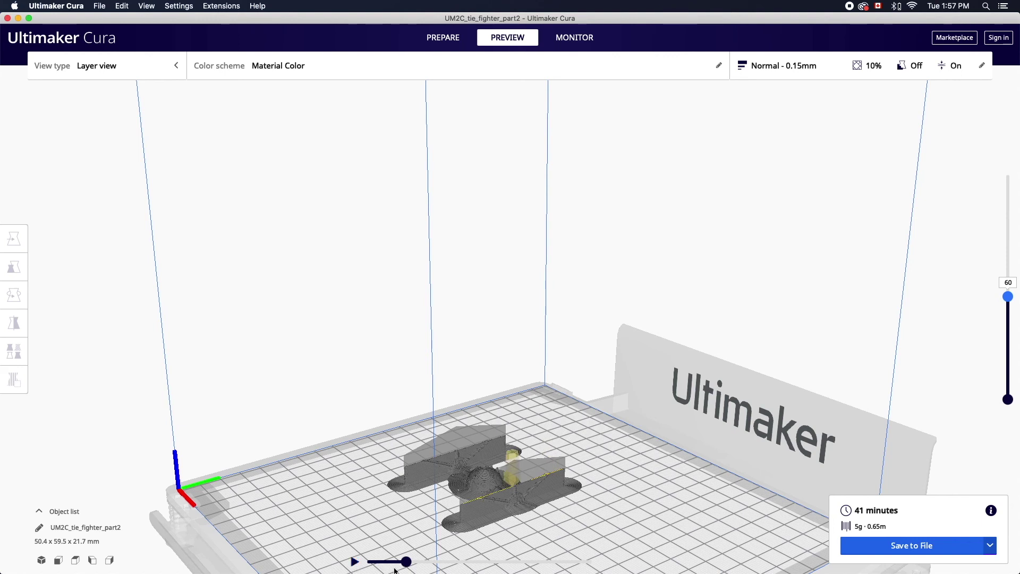
pyautogui.click(986, 545)
# Save the part as UM2C_tie_fighter_part2 in Tie_Fighter in Ultimaker Format Package (*.ufp) format.
pyautogui.click(955, 548)
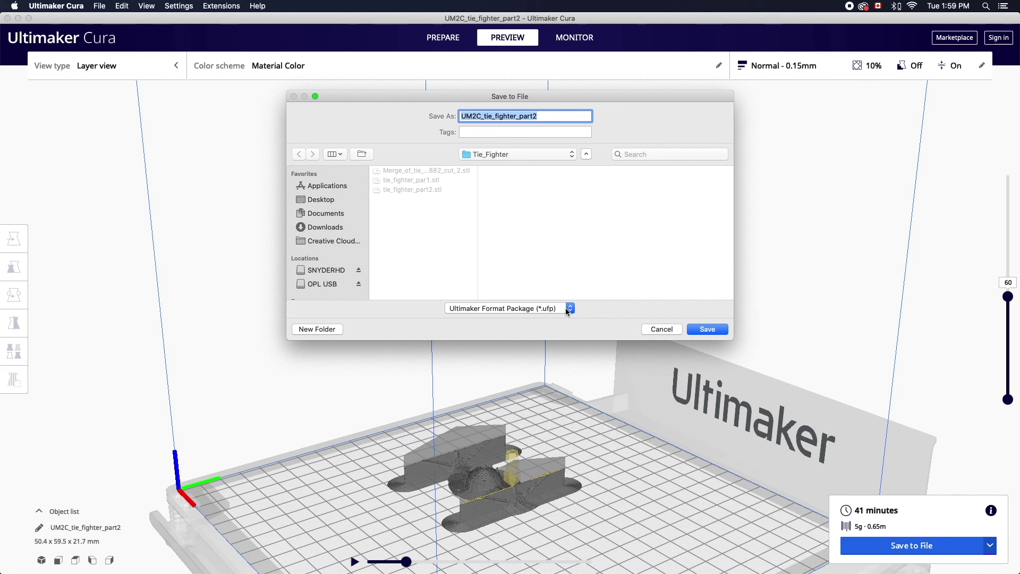
pyautogui.click(567, 309)
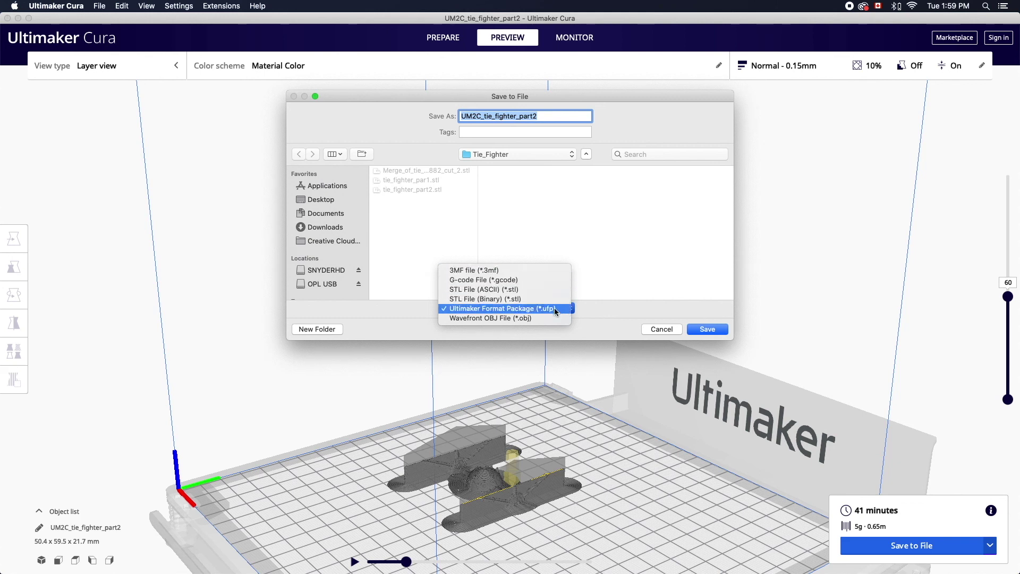
pyautogui.click(554, 308)
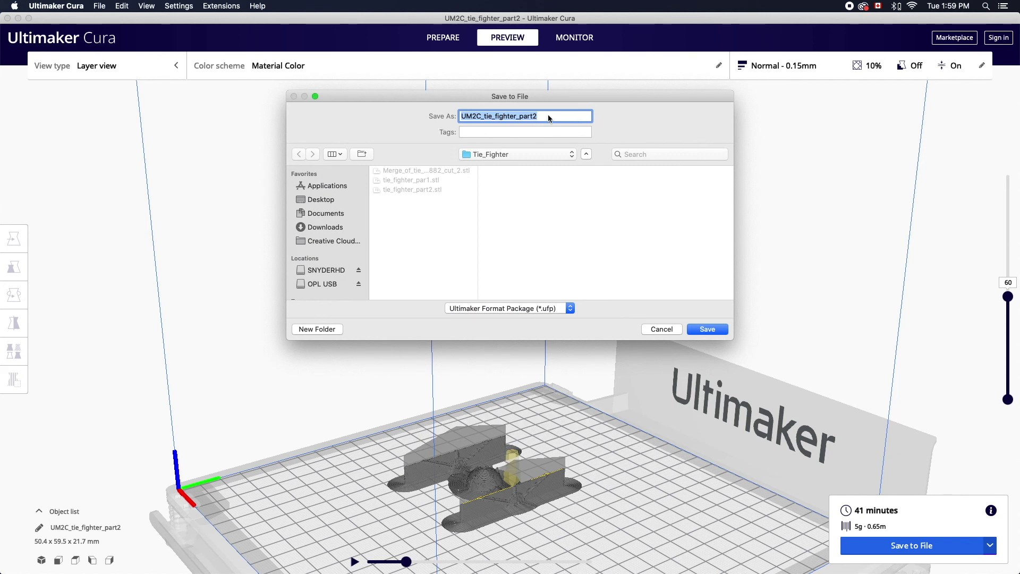
pyautogui.click(700, 330)
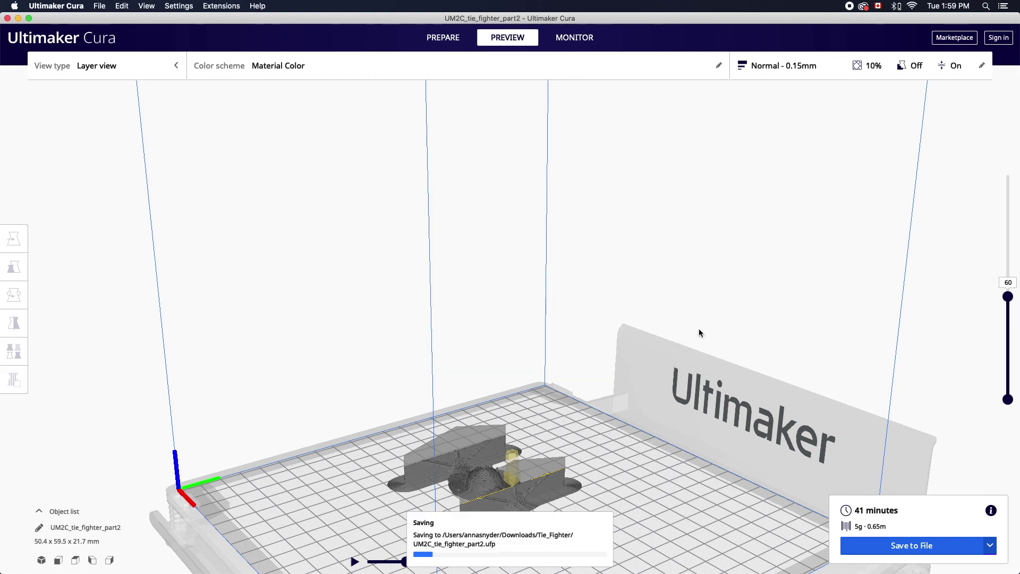